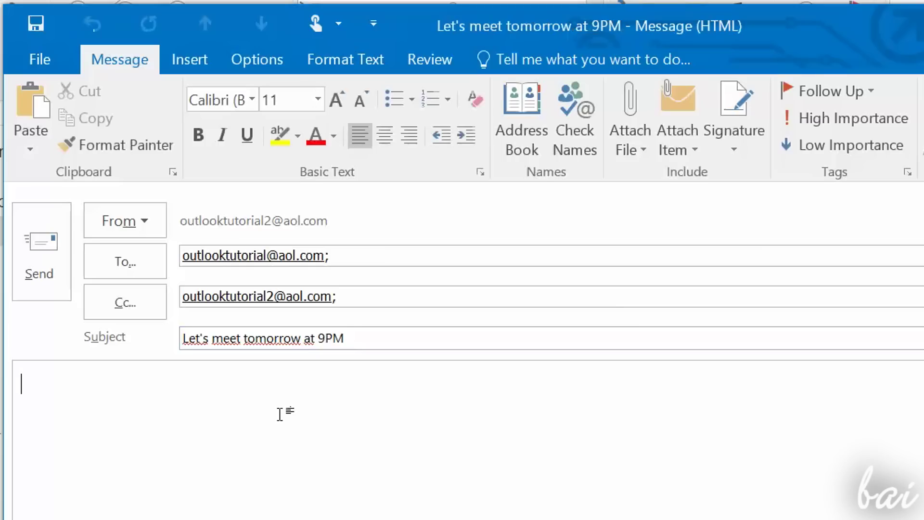
Step: Write the reply body apologising for missing this evening, proposing tomorrow, signed 'Regards,' and the sender's name
text(orry A)
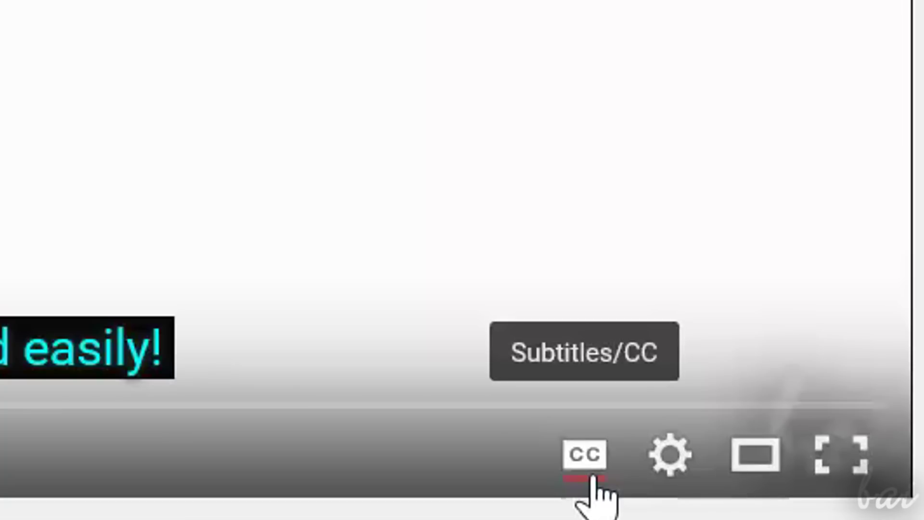
text(come)
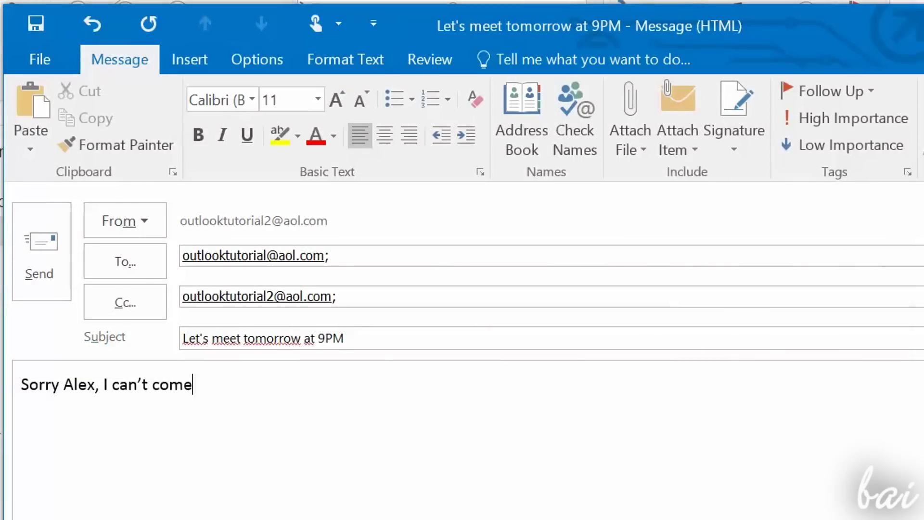
key(BackSpace)
key(BackSpace)
key(BackSpace)
key(BackSpace)
key(BackSpace)
key(BackSpace)
key(BackSpace)
key(BackSpace)
key(BackSpace)
text(ouldn't come today)
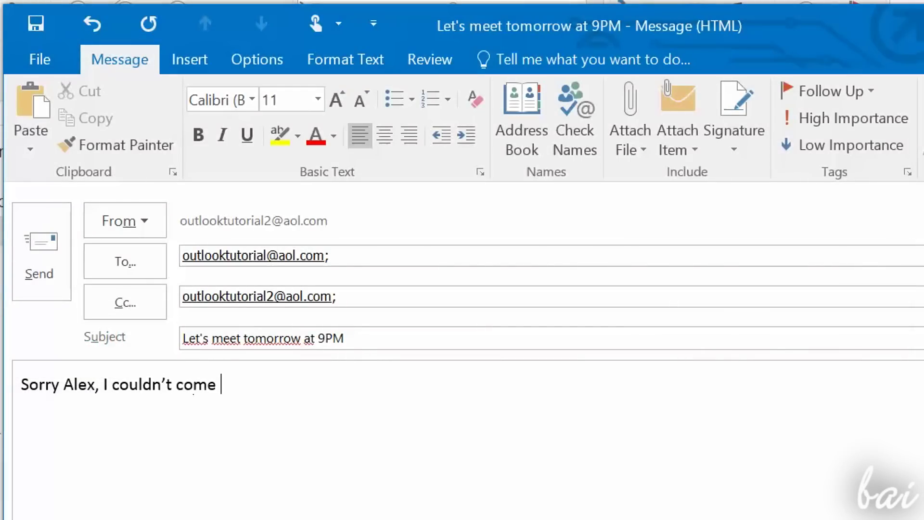
text( evening. How about tomow)
key(BackSpace)
text(rrow?)
key(Return)
text(Regards,)
key(Return)
text(Hanna)
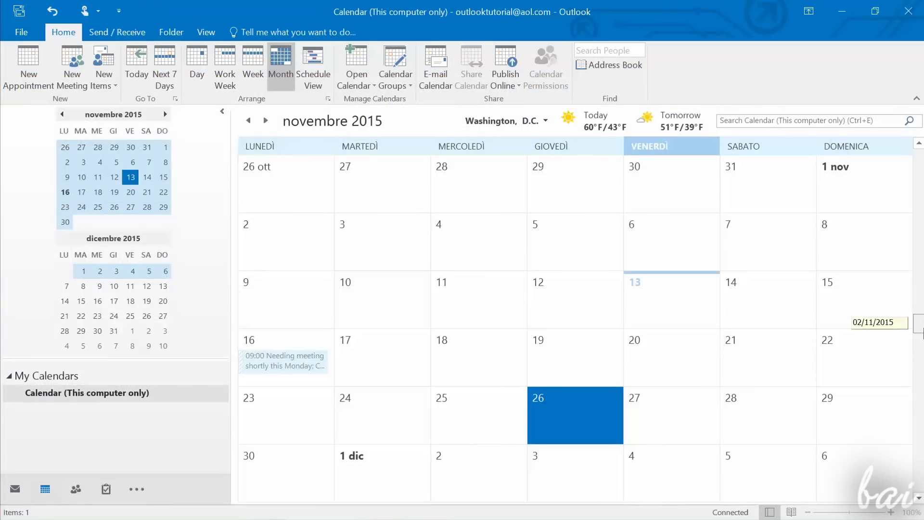
Step: Pick a day in the month calendar, then open and save the sender's contact card
drag(920, 337, 919, 319)
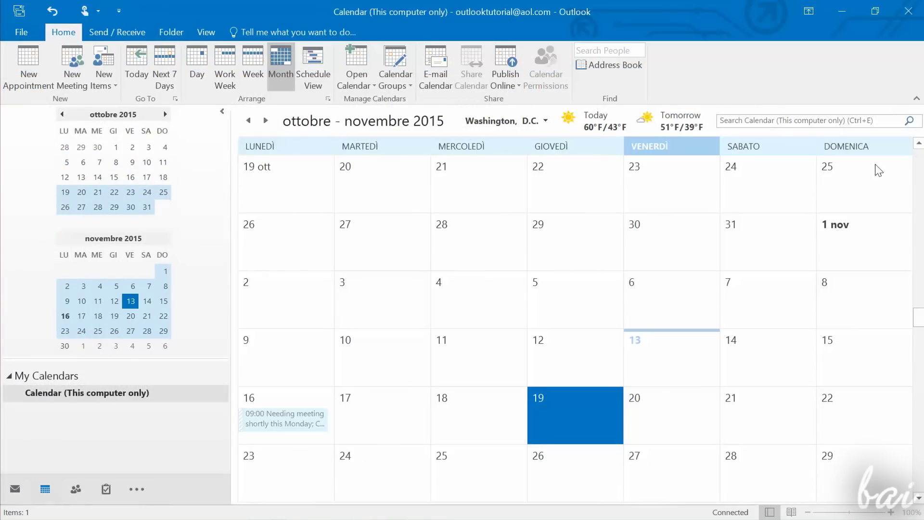
click(761, 267)
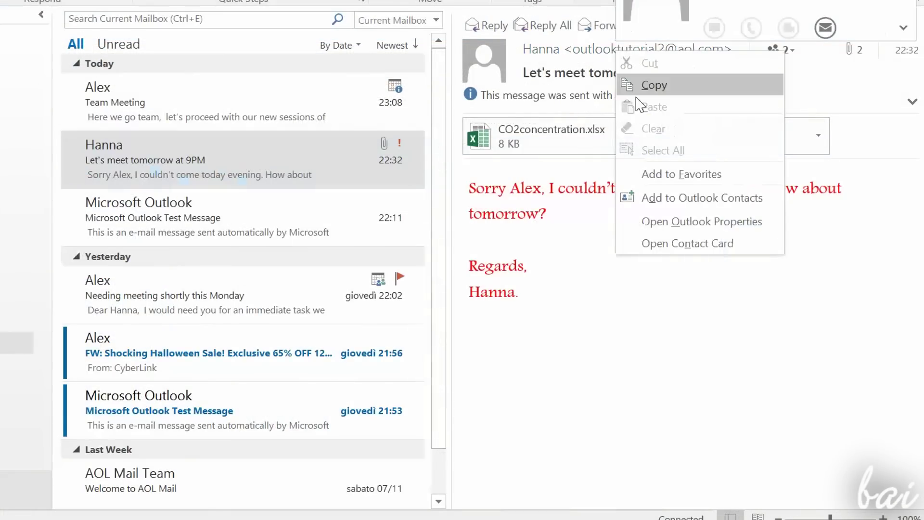
click(671, 241)
click(559, 496)
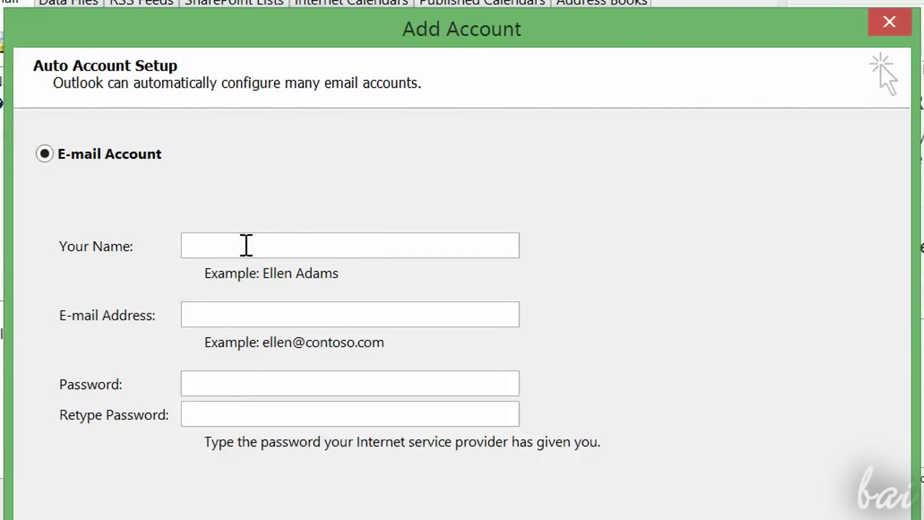
Step: Enter the account's e-mail address and password twice in Add Account and start setup
click(254, 318)
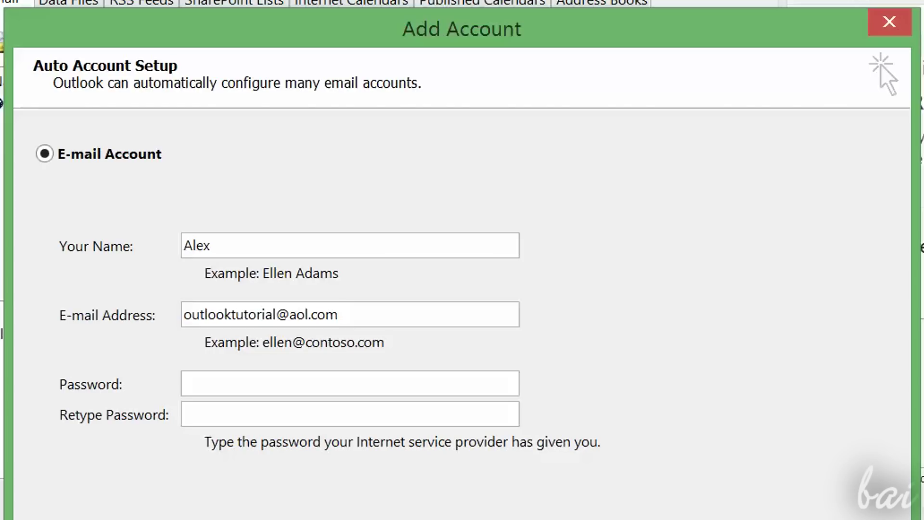
click(243, 377)
text(************)
key(Tab)
text(************)
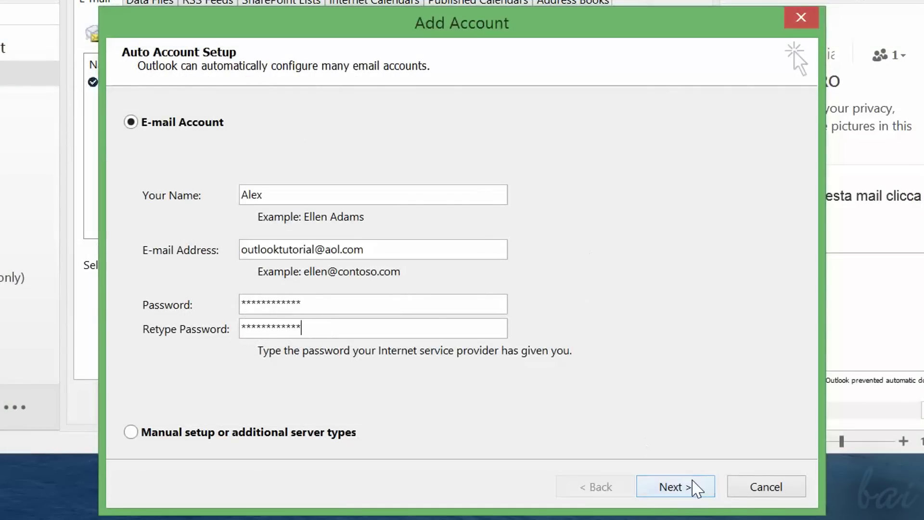
click(694, 487)
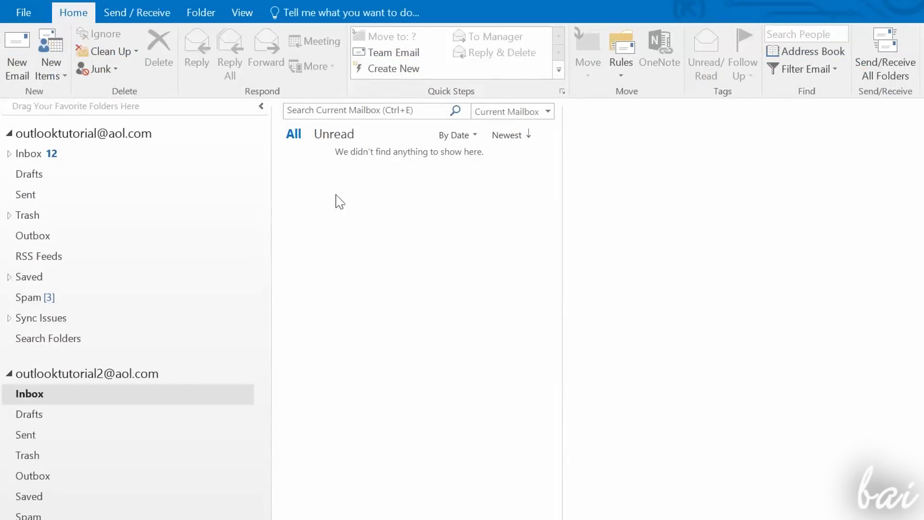
Step: Collapse both account folder trees and select each account in turn
click(9, 134)
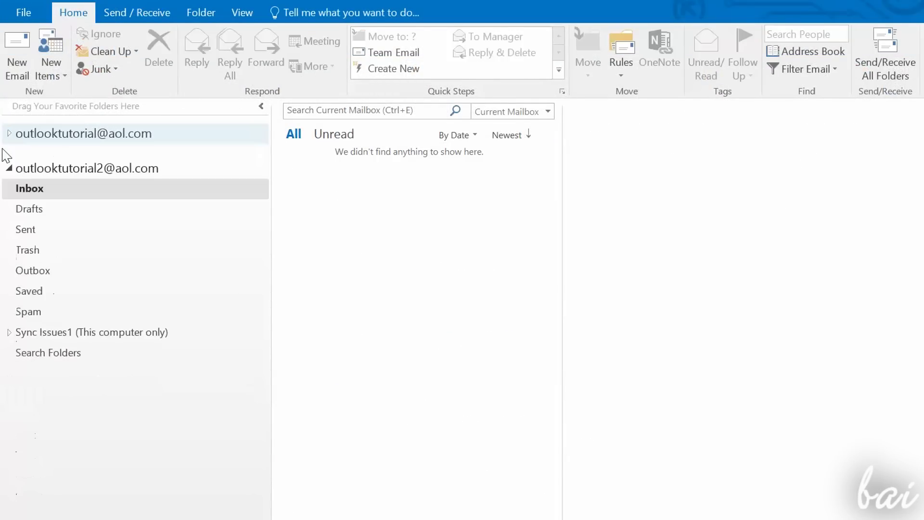
click(8, 168)
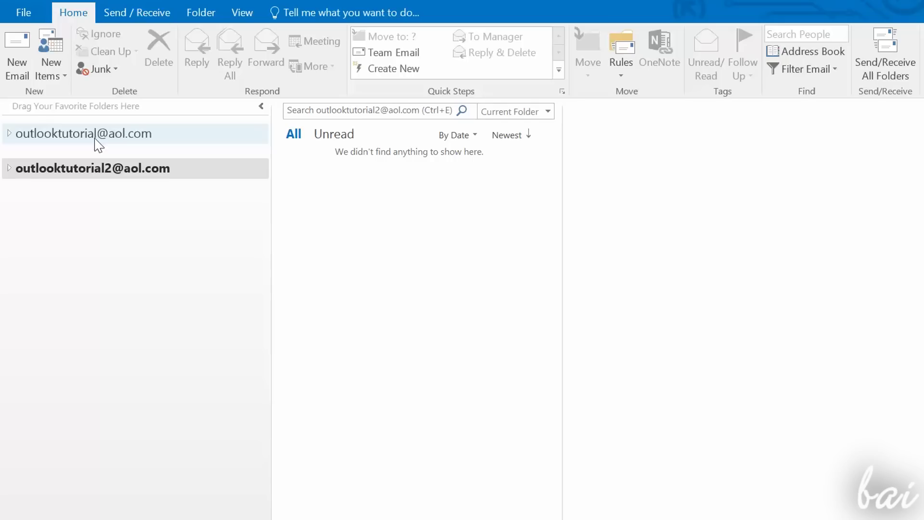
click(126, 143)
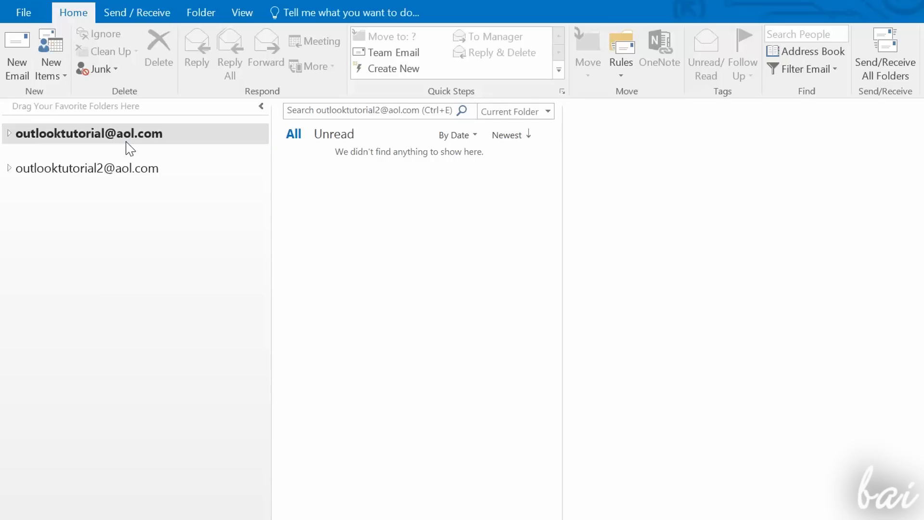
click(121, 168)
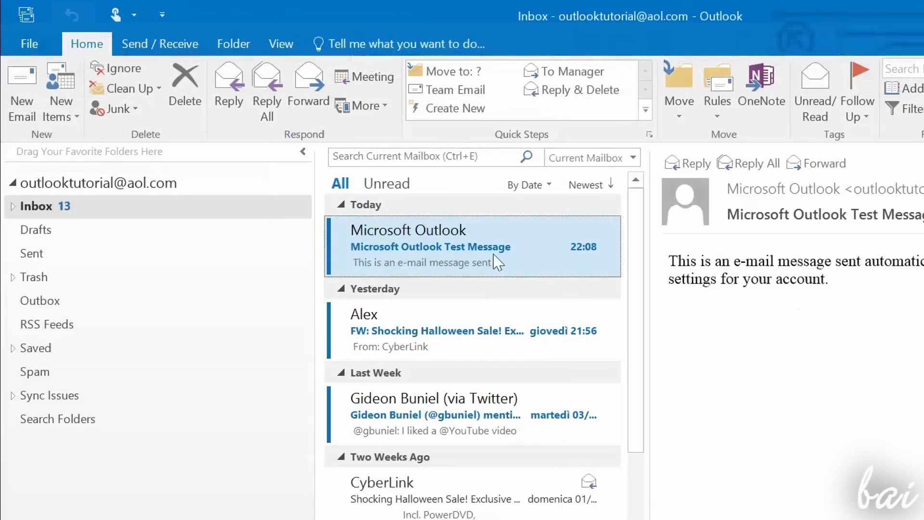
Step: Open Account Settings from File > Info and move the dialog fully into view
click(15, 48)
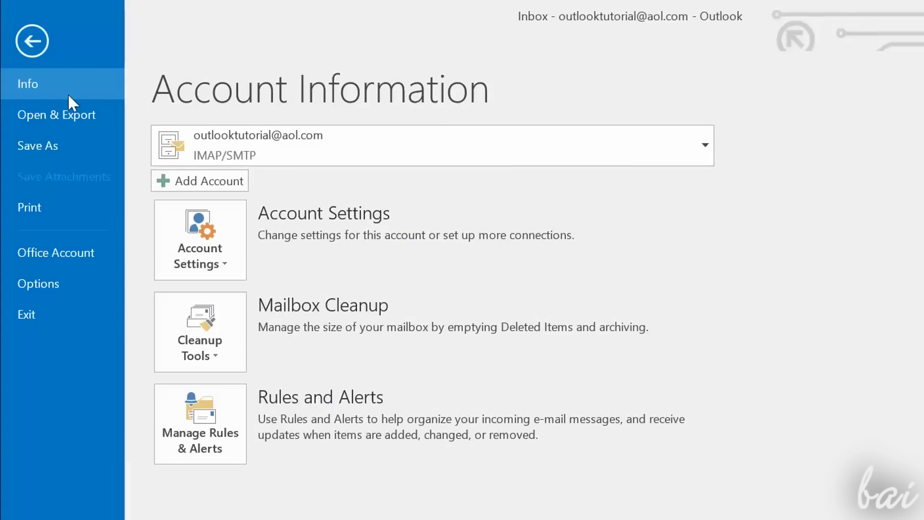
click(201, 245)
click(247, 295)
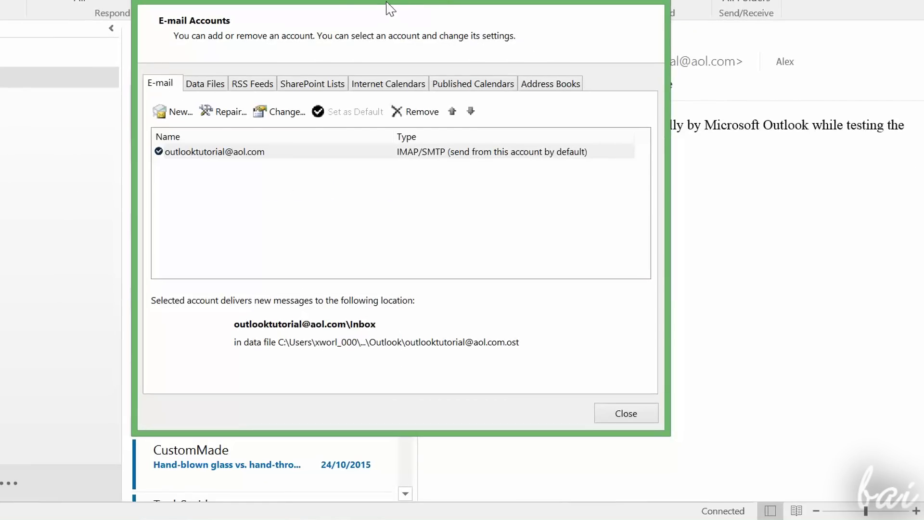
drag(388, 3, 379, 34)
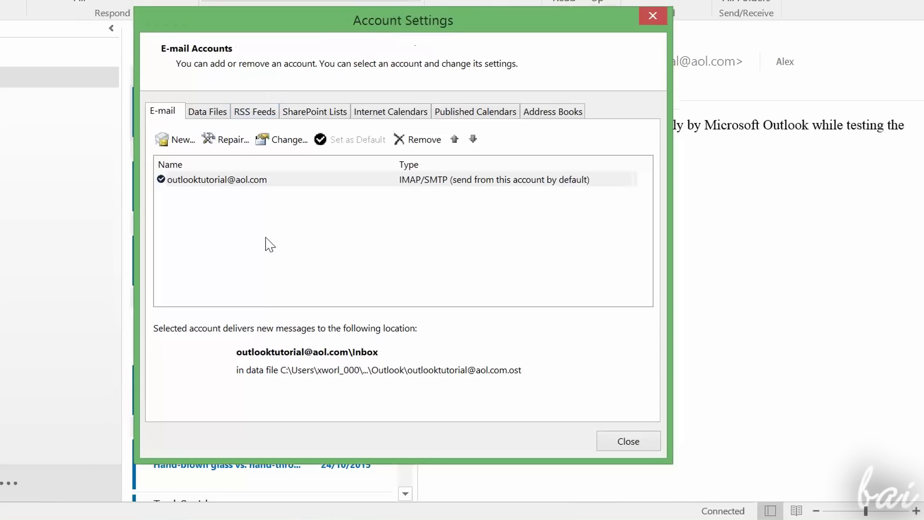
Step: Add a new account with the user's name, the second tutorial e-mail address and password
click(180, 141)
text(Hanna)
key(Tab)
key(ctrl+v)
click(641, 485)
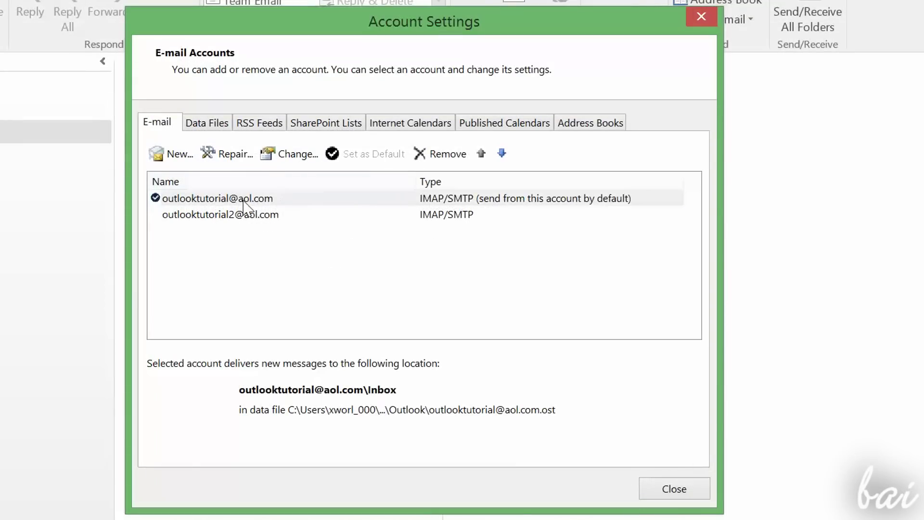
Step: Review the first account's settings without changes, then remove the second account
click(244, 202)
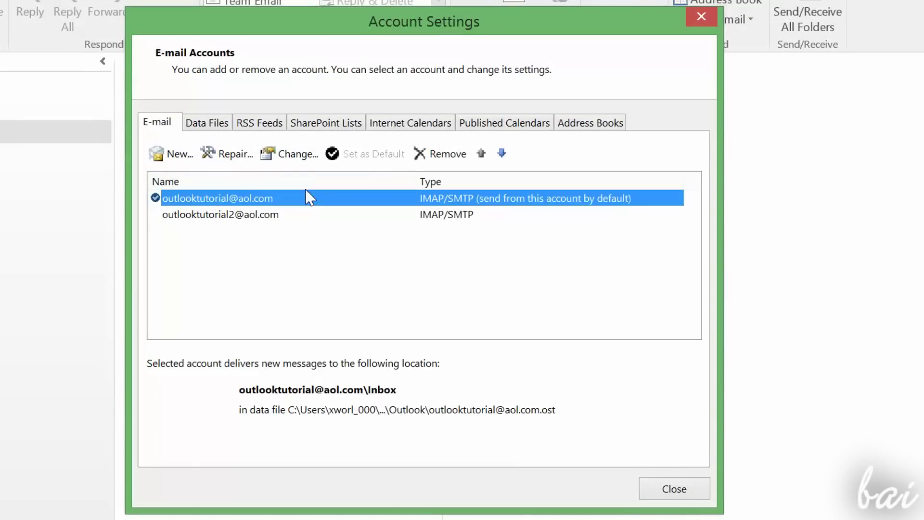
click(291, 155)
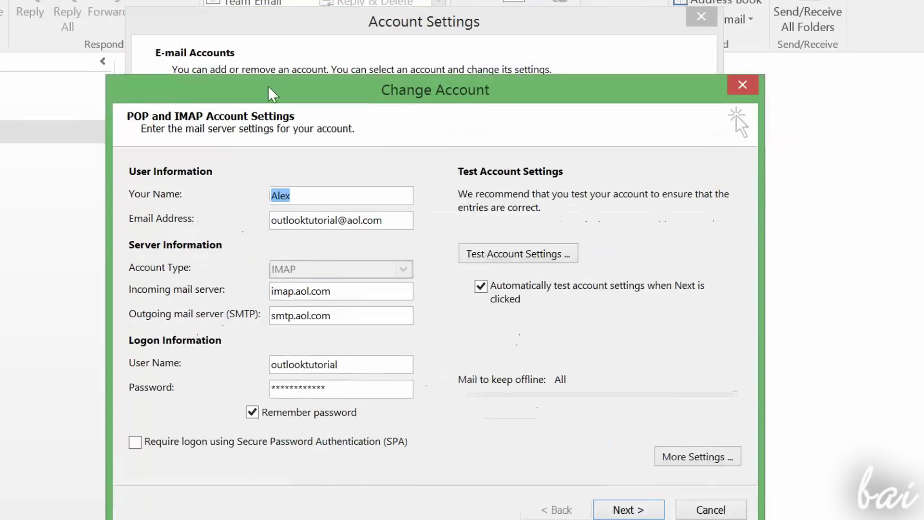
key(Escape)
click(226, 216)
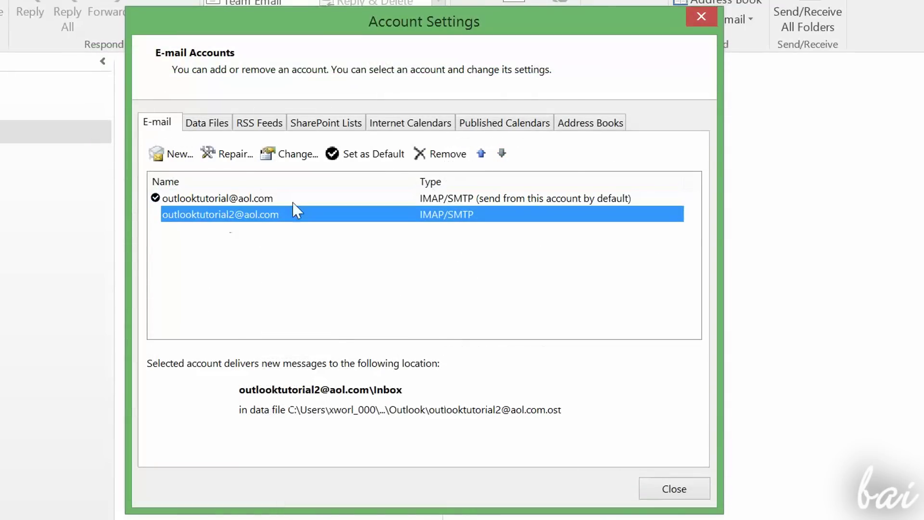
click(460, 164)
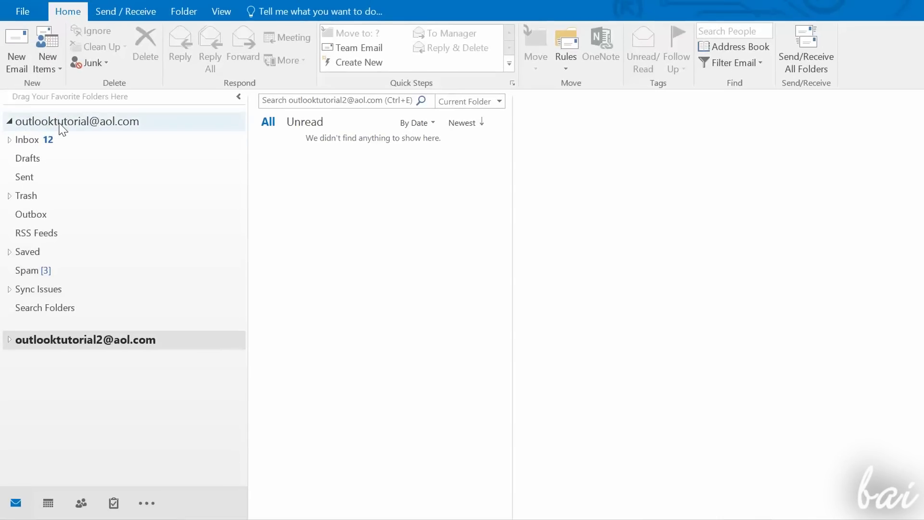
Step: Browse the first account's Inbox, Drafts, Sent, Trash and Outbox folders, ending on Inbox
click(46, 138)
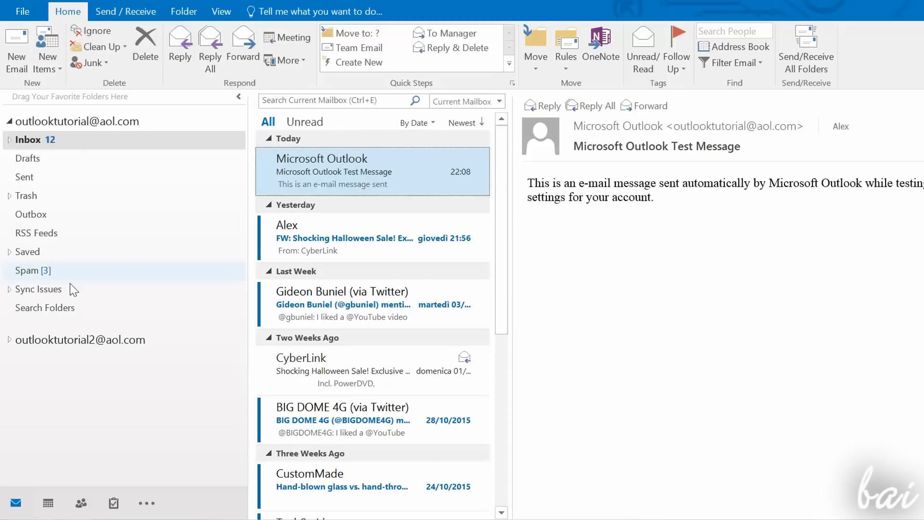
click(47, 159)
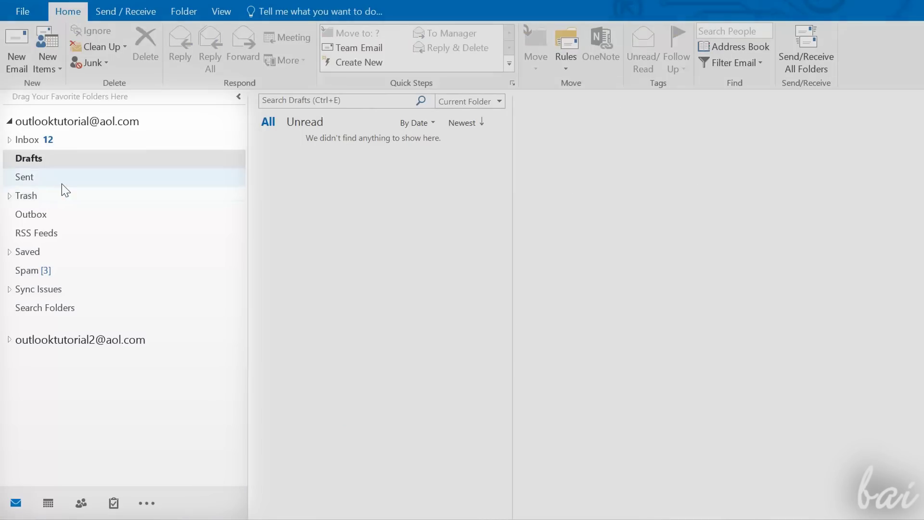
click(69, 180)
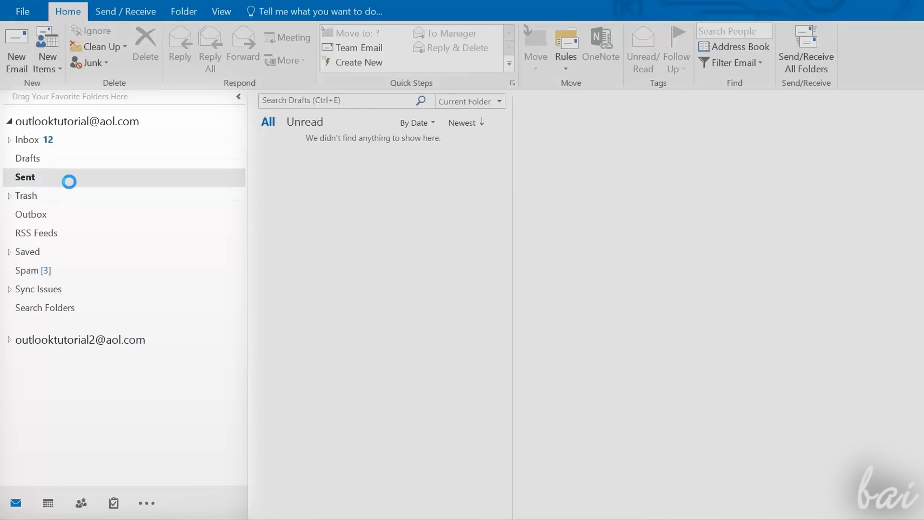
click(80, 204)
click(96, 225)
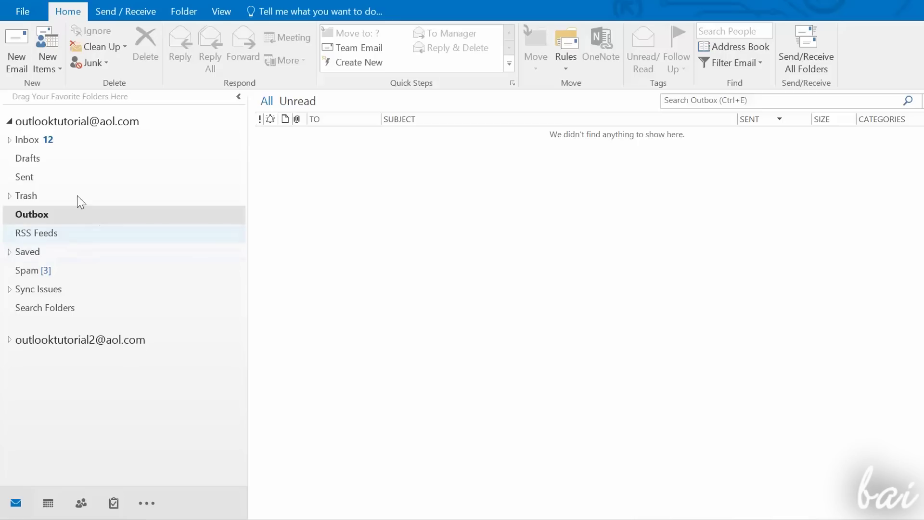
click(68, 142)
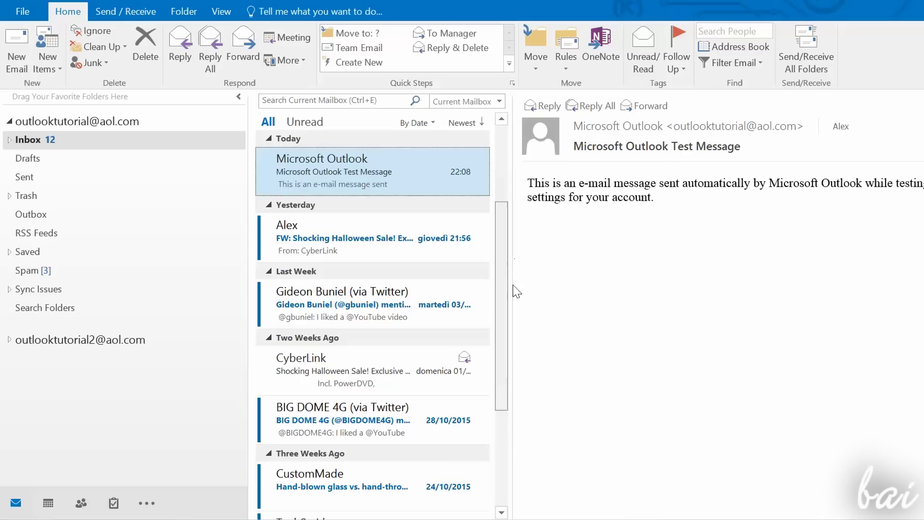
Step: Widen the message list and read the CyberLink and Microsoft Outlook Test messages
click(502, 392)
drag(508, 365, 604, 426)
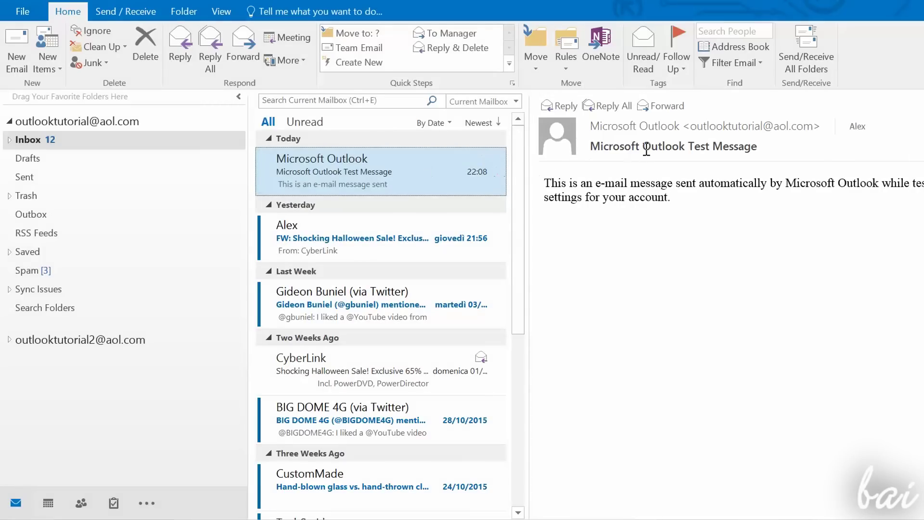
click(428, 379)
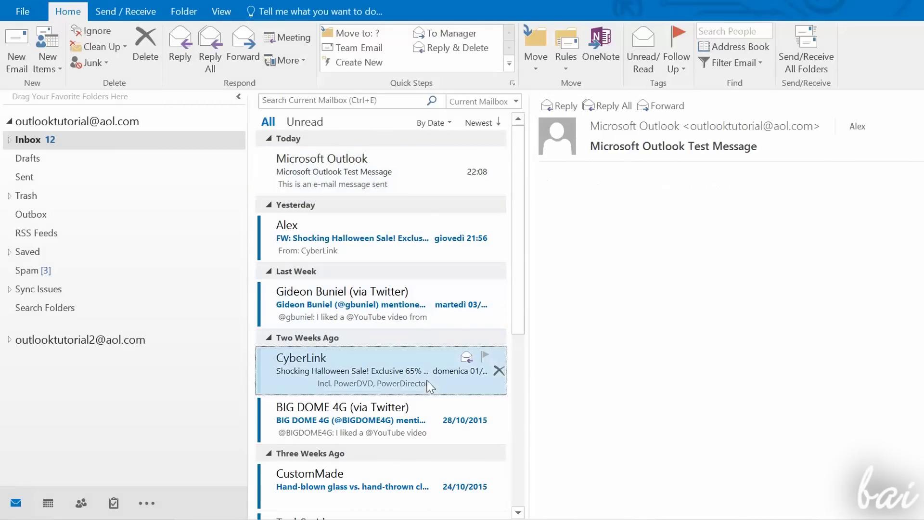
click(397, 171)
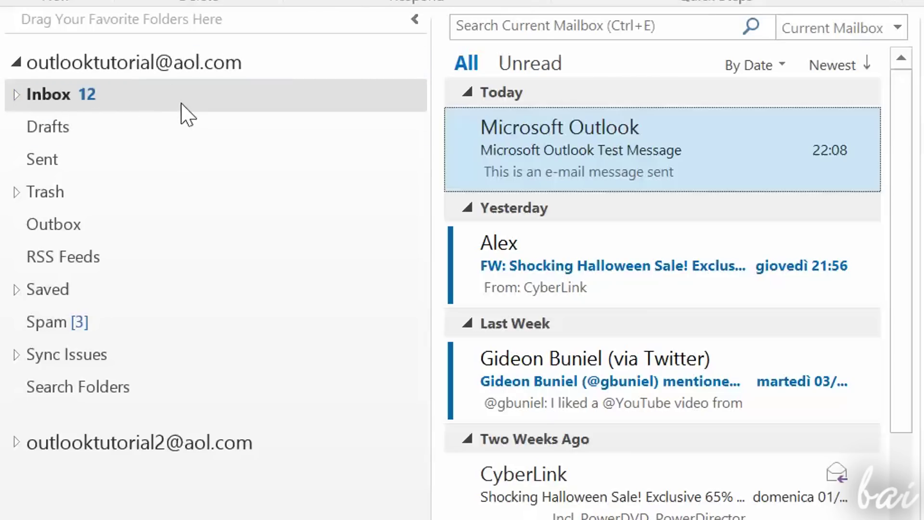
Step: Save a 'Test' reply to the test message as a draft and view it in Drafts
key(ctrl+r)
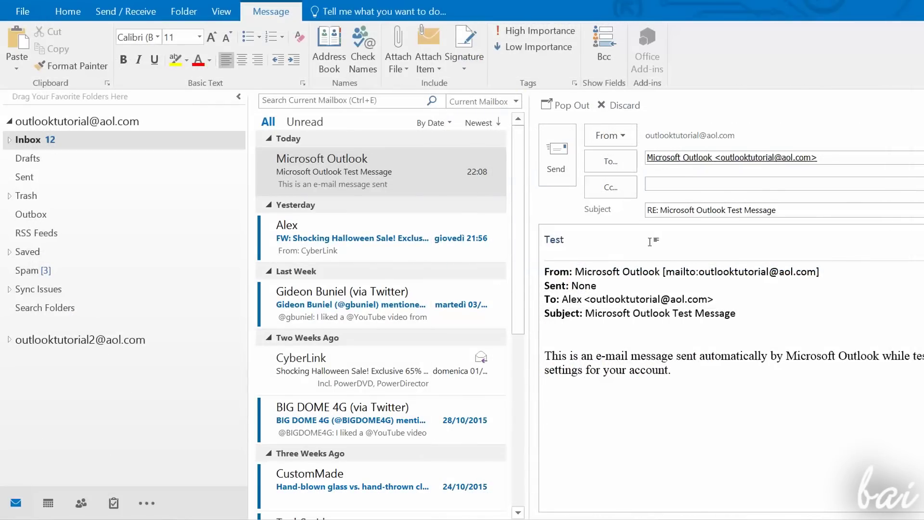
click(380, 171)
click(65, 161)
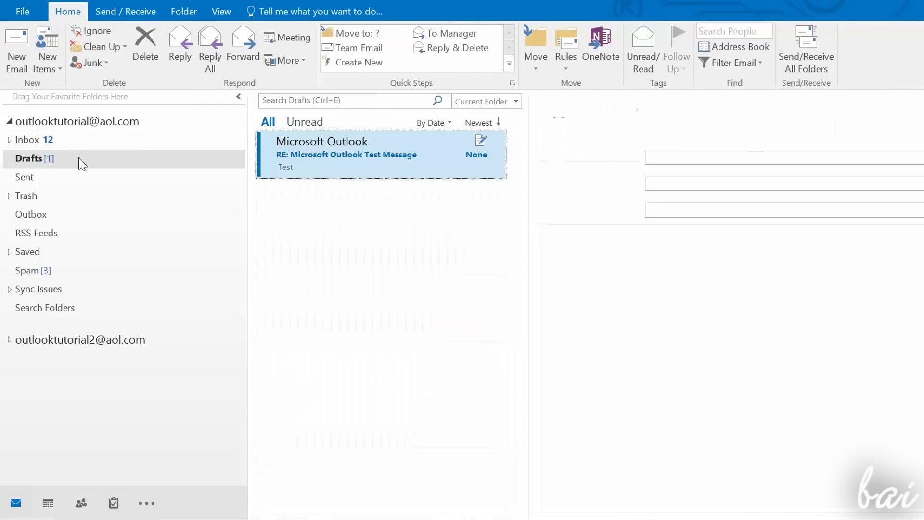
drag(631, 250, 526, 245)
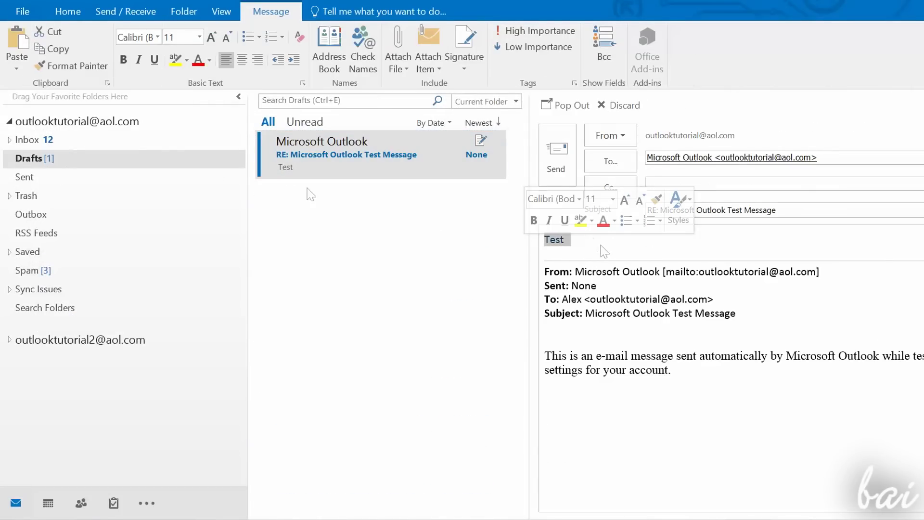
Step: Look through the Sent folder's first message and then the Trash folder
click(115, 171)
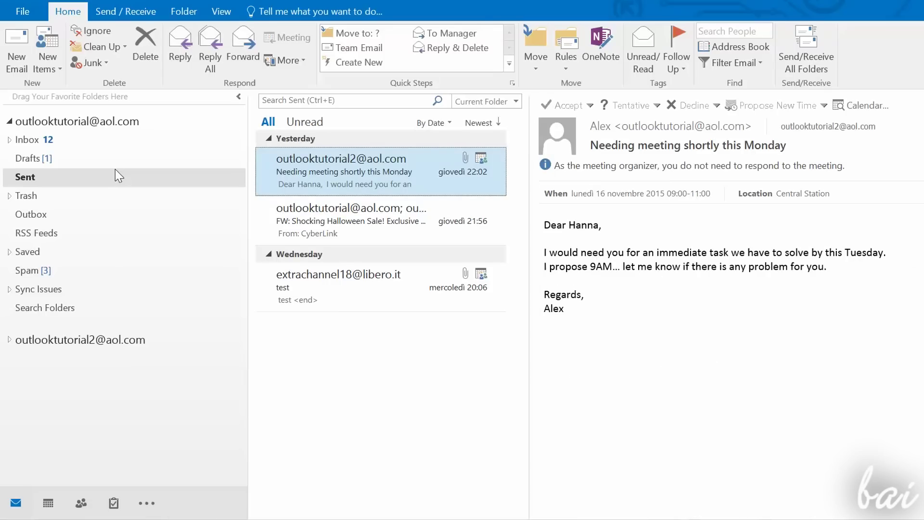
click(319, 181)
click(161, 197)
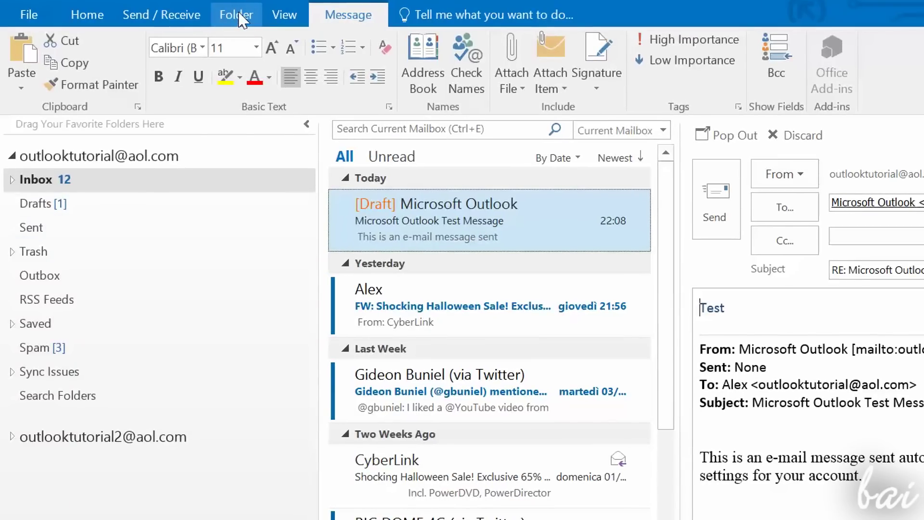
Step: Create a new folder named MyFolder under the main account
click(235, 15)
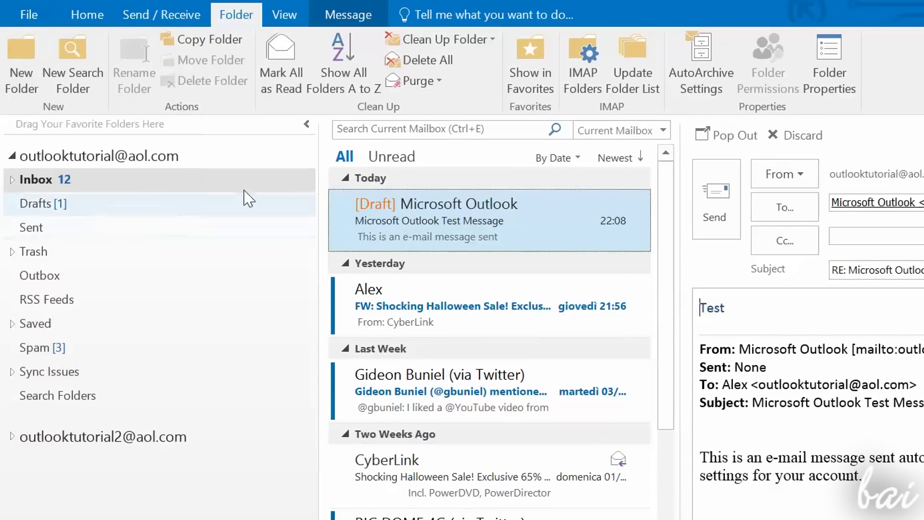
click(155, 155)
click(35, 82)
text(MyFolder)
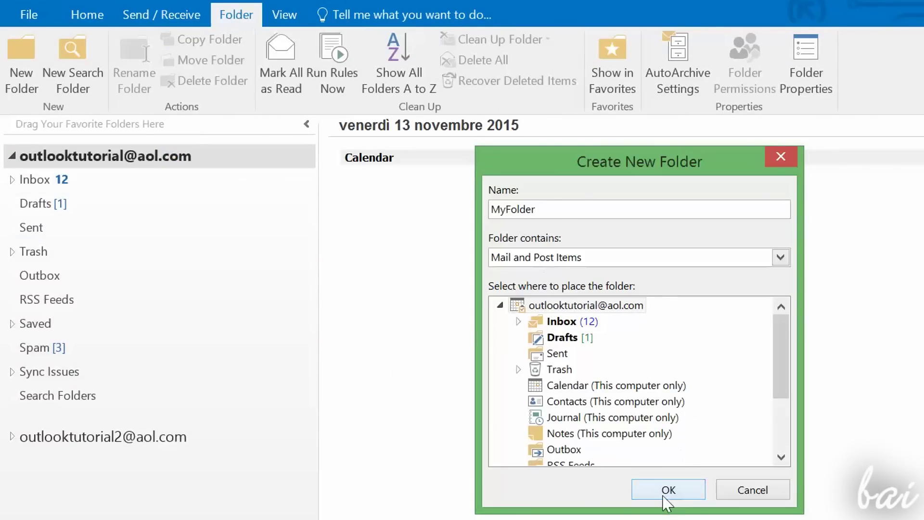
click(667, 491)
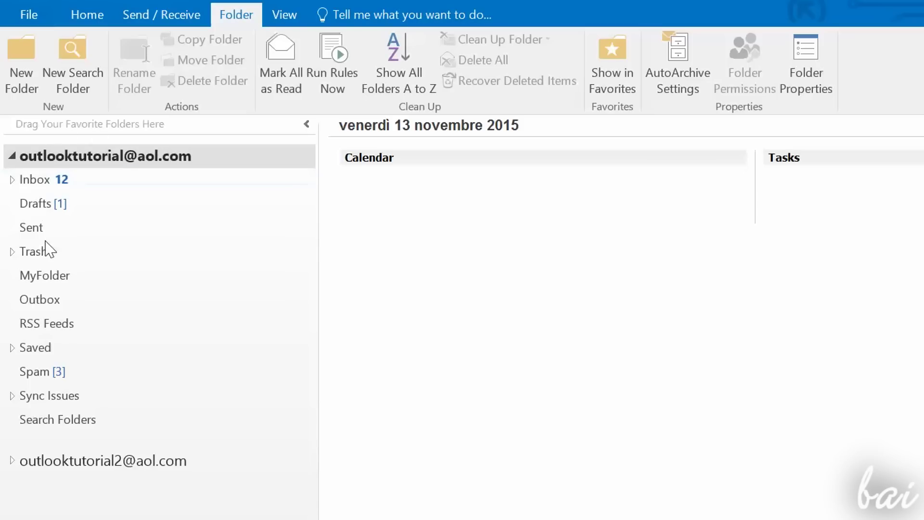
Step: Move the draft test message from Inbox into MyFolder
click(71, 278)
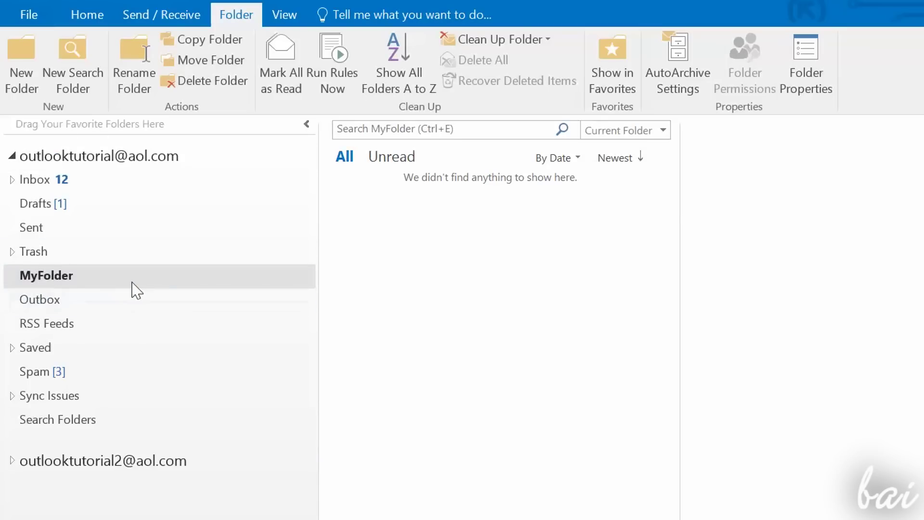
click(86, 183)
click(426, 226)
drag(425, 229, 55, 282)
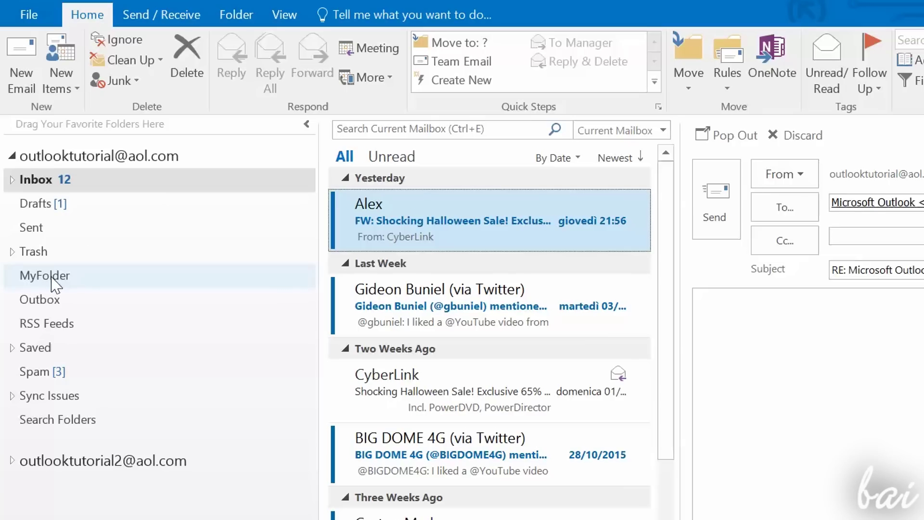
Step: Check MyFolder holds the message, return to Inbox and run Send/Receive All Folders
click(67, 280)
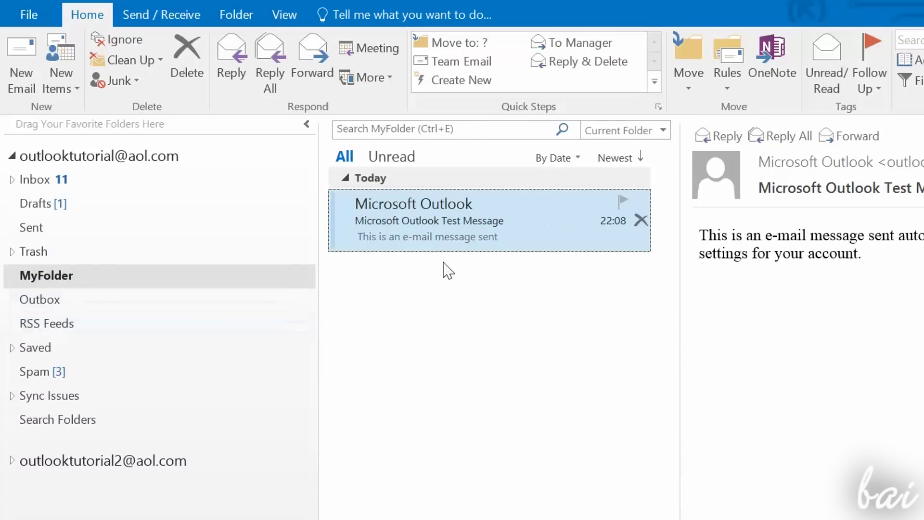
click(215, 177)
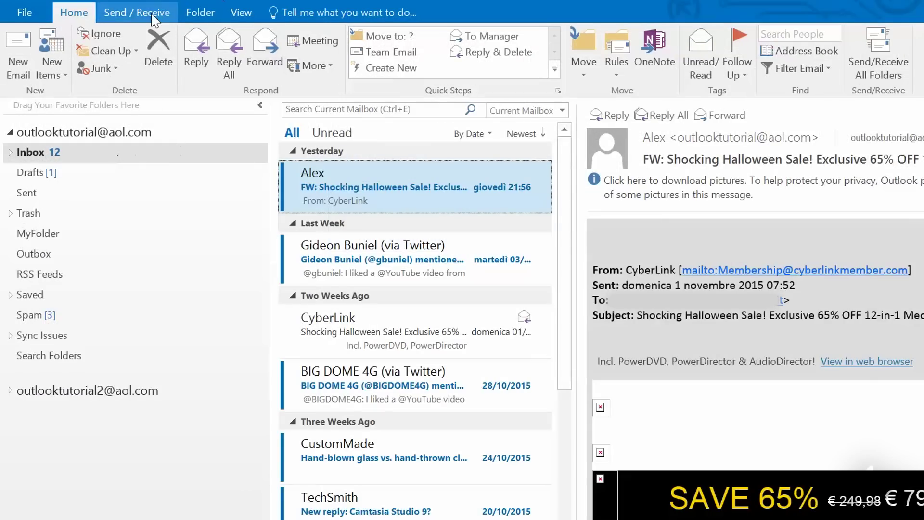
click(149, 20)
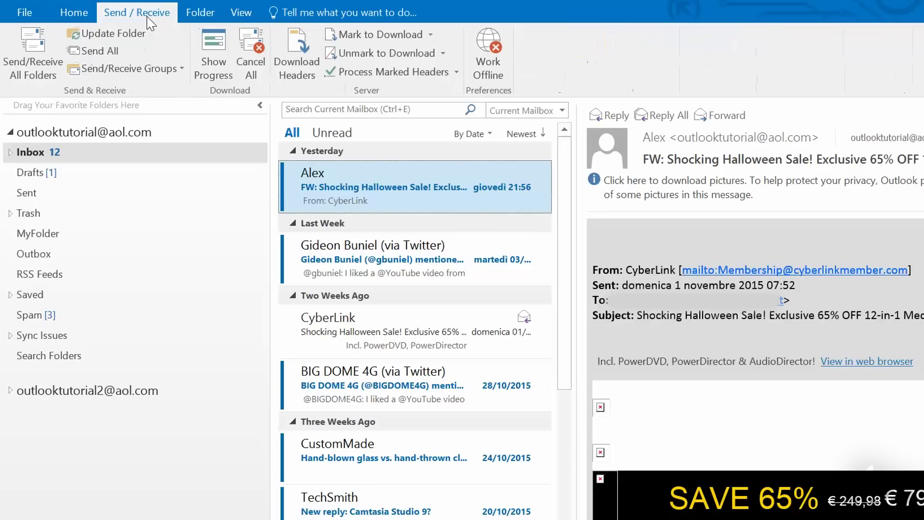
click(31, 59)
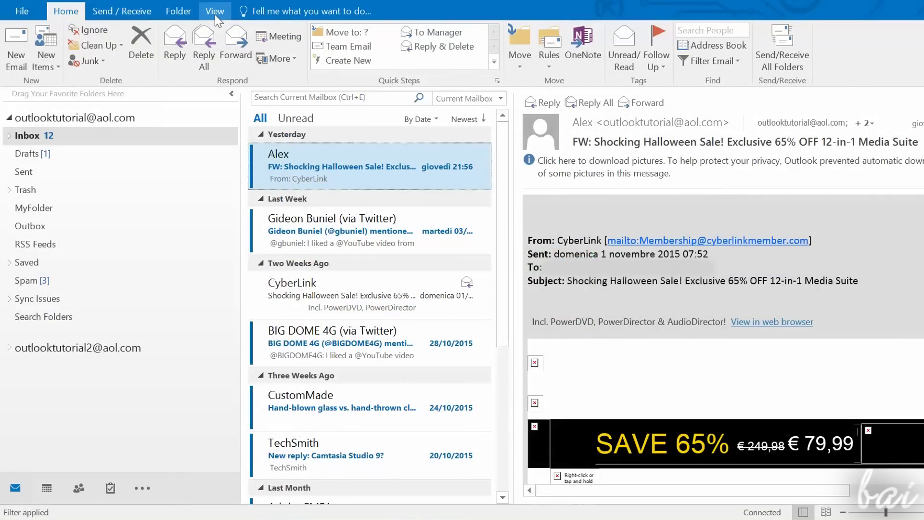
click(214, 12)
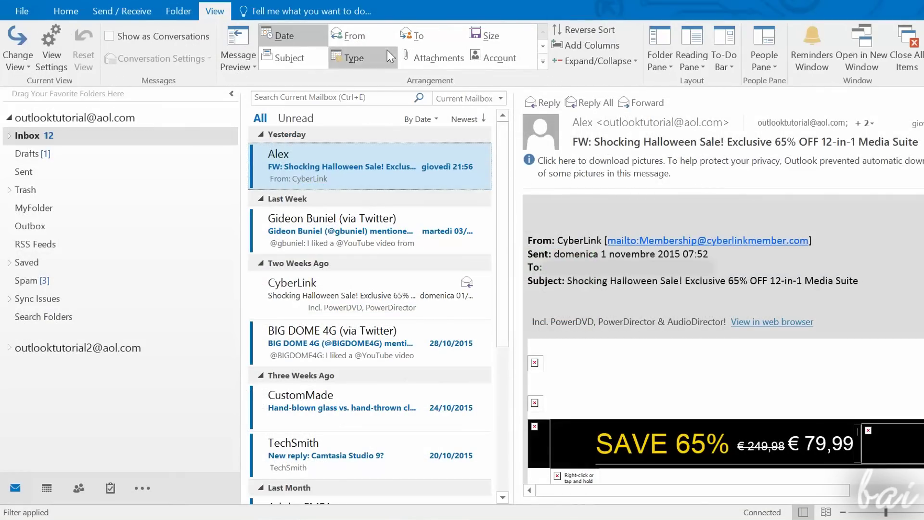
click(420, 58)
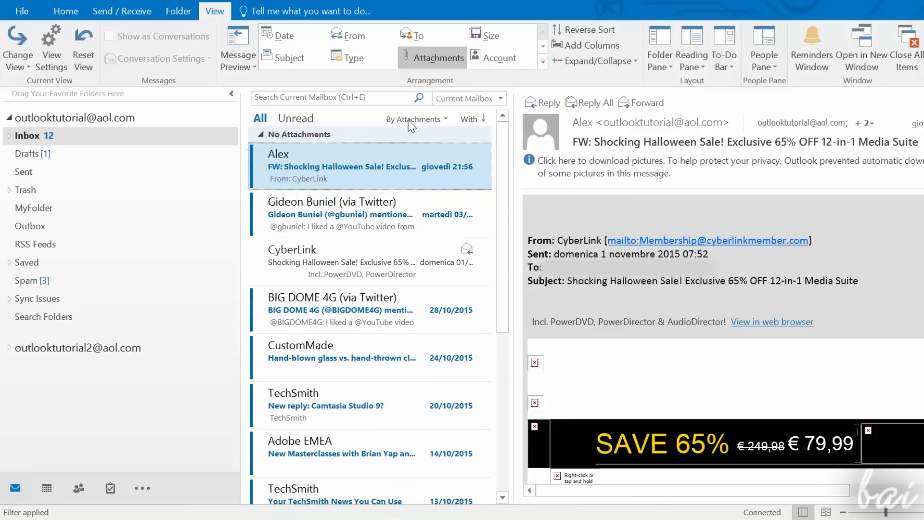
click(299, 43)
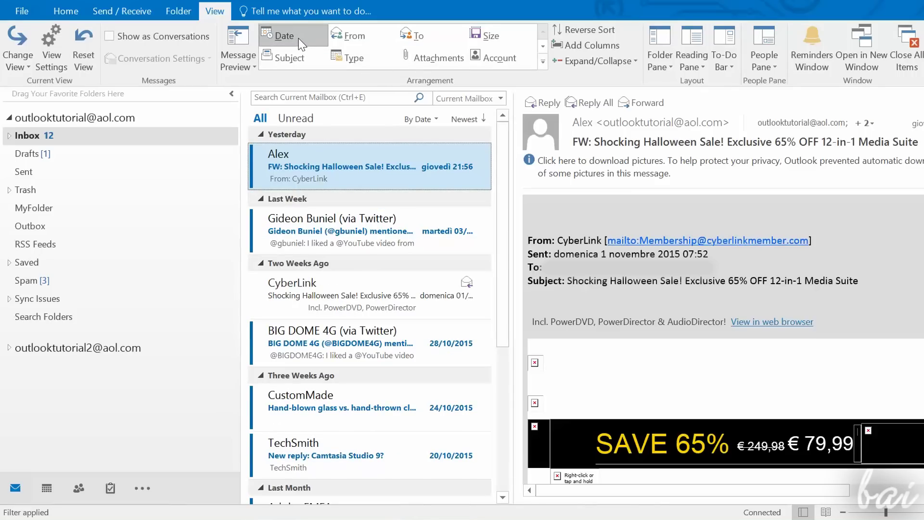
click(364, 43)
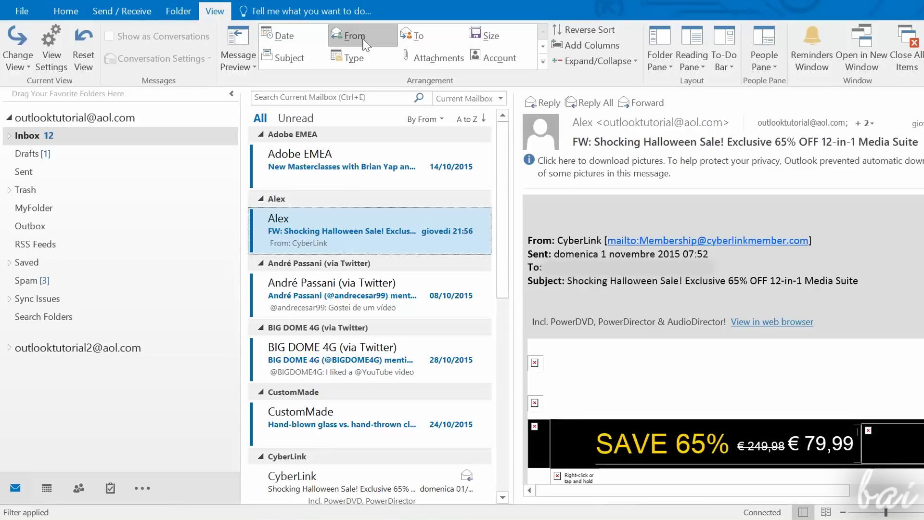
click(423, 43)
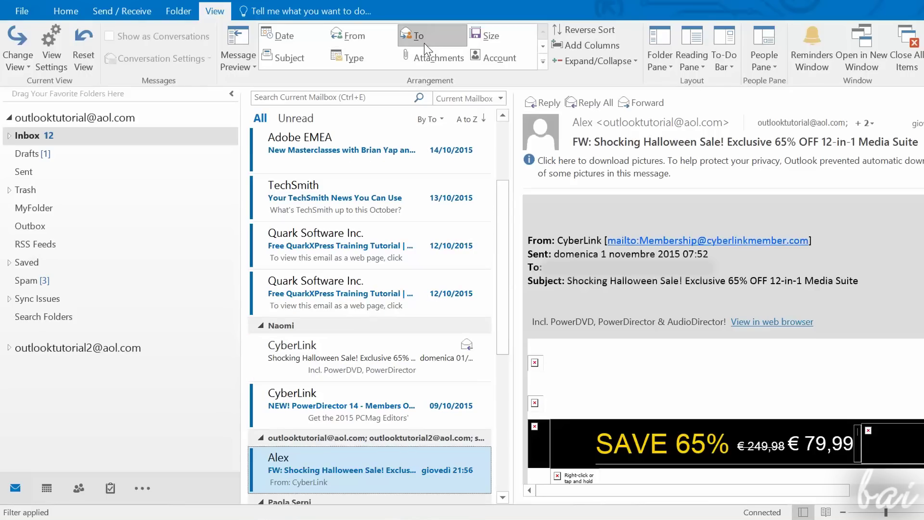
click(422, 46)
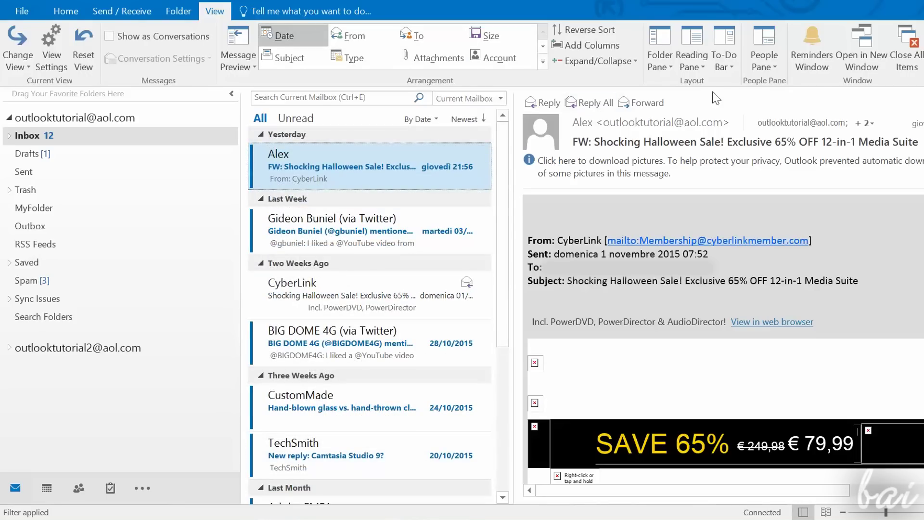
click(691, 61)
click(689, 98)
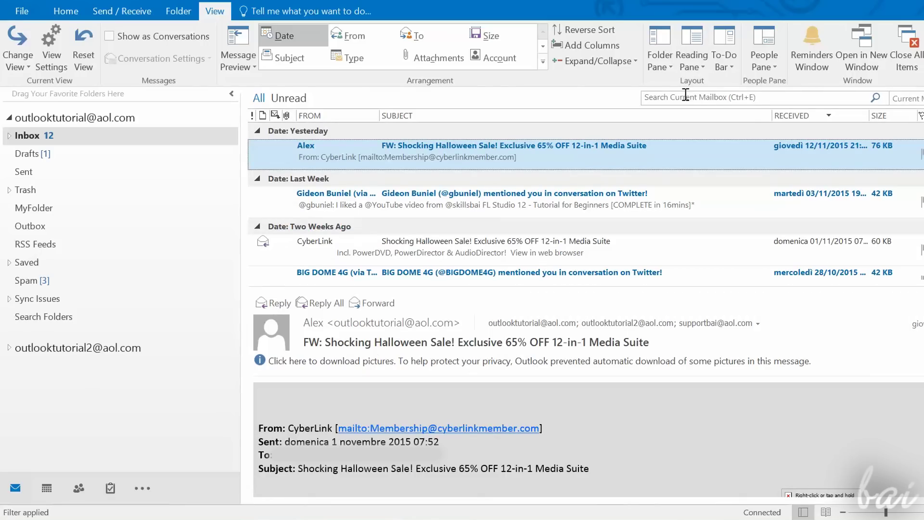
click(691, 62)
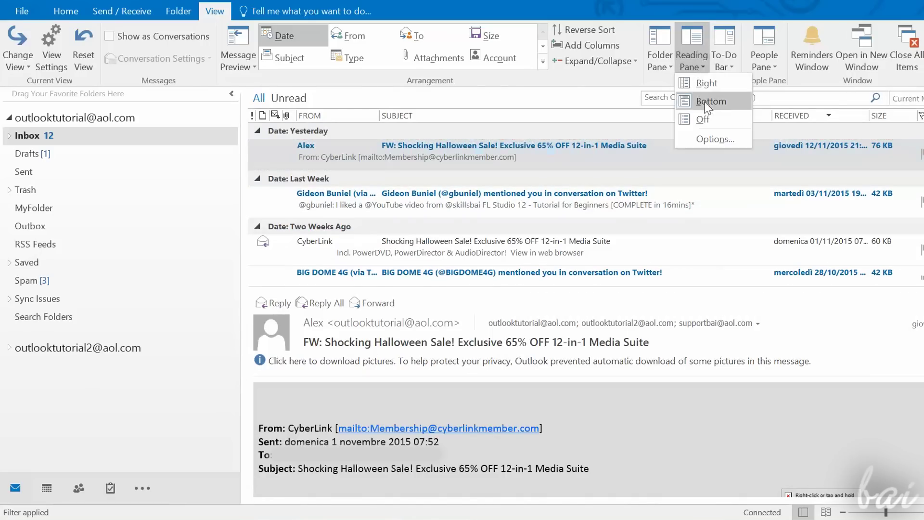
click(703, 119)
click(692, 61)
click(688, 77)
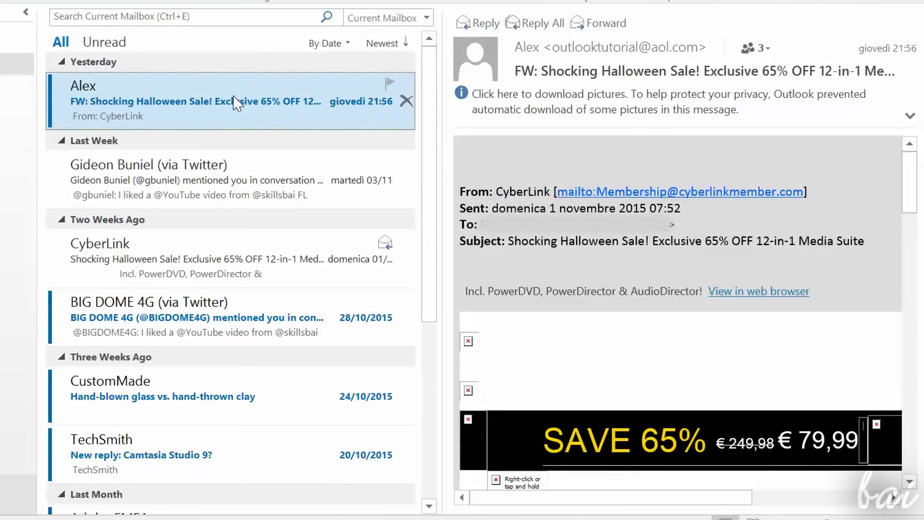
Step: Open Alex's 'Needing meeting shortly this Monday' request in the second Inbox and toggle its flag
click(406, 101)
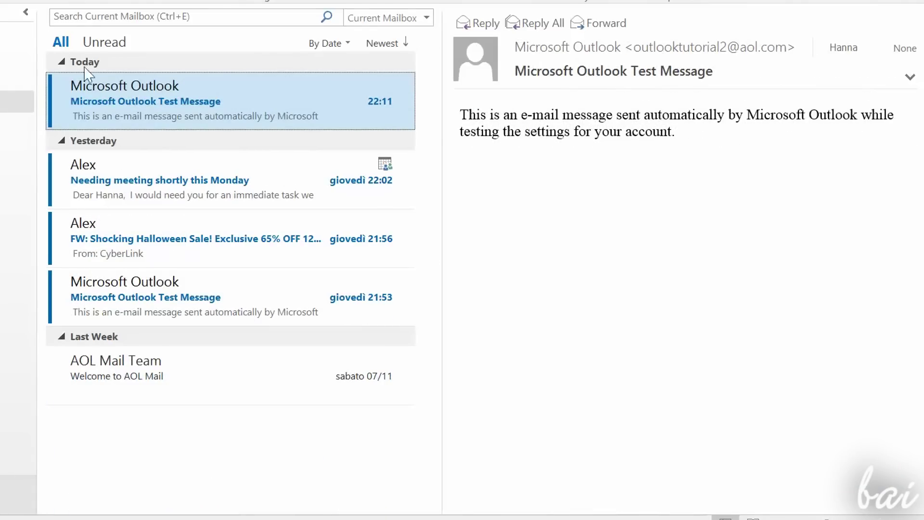
click(210, 177)
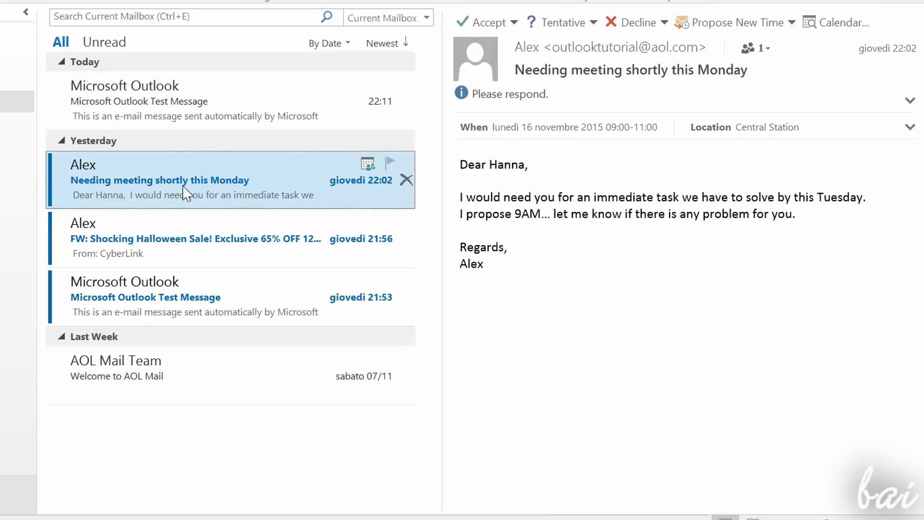
click(391, 163)
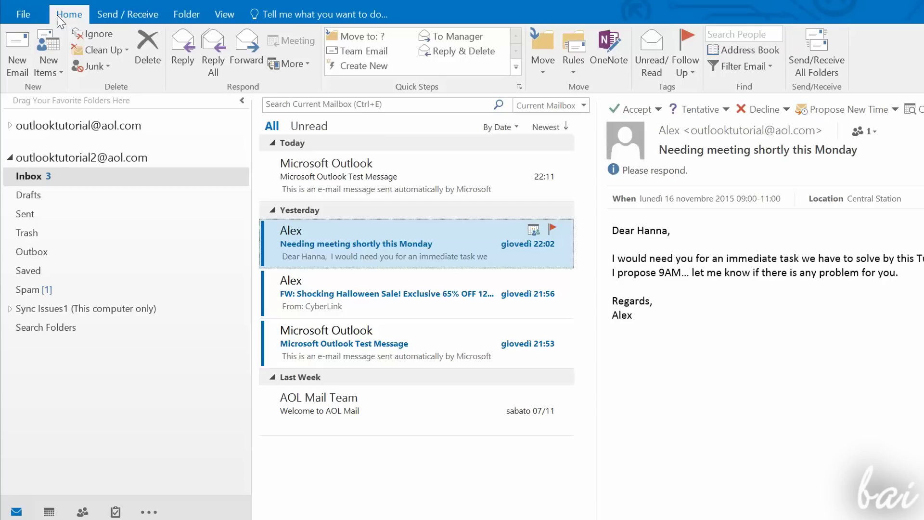
Step: Start a new message sent from the second account and begin the first tutorial address in To
click(16, 59)
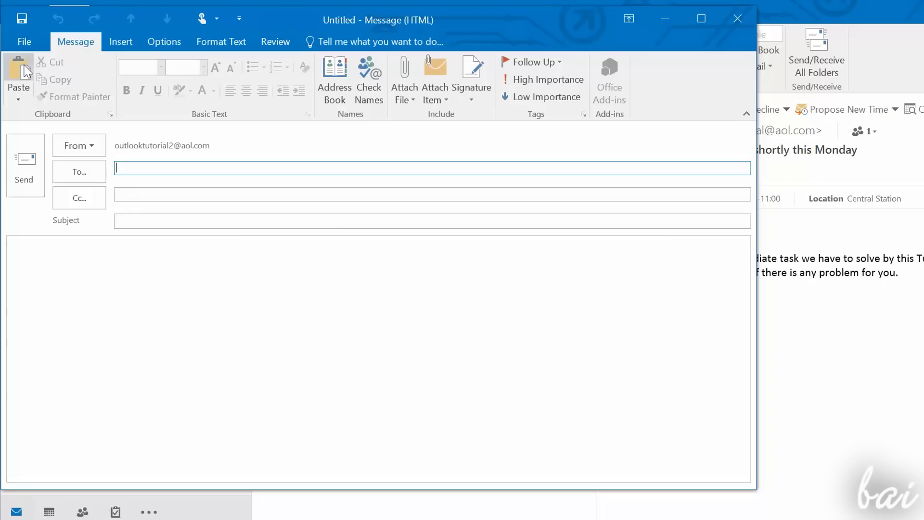
drag(308, 18, 443, 43)
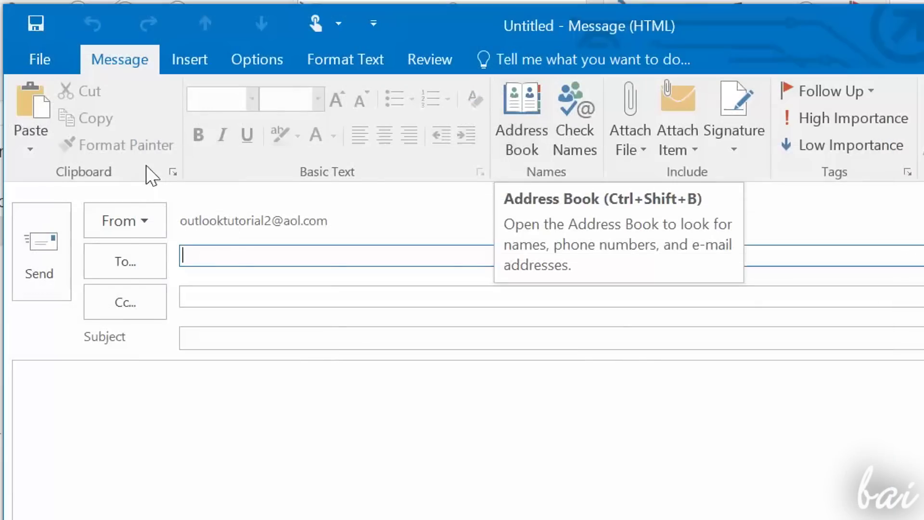
click(160, 221)
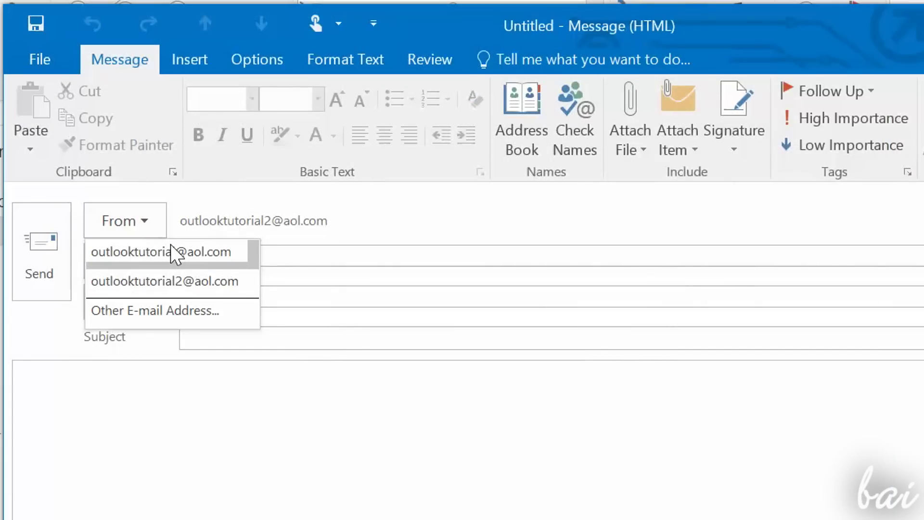
click(148, 221)
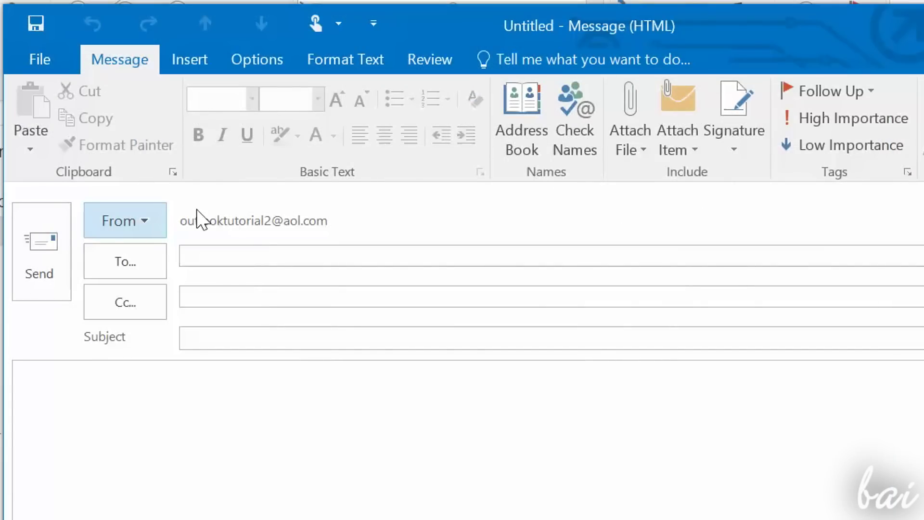
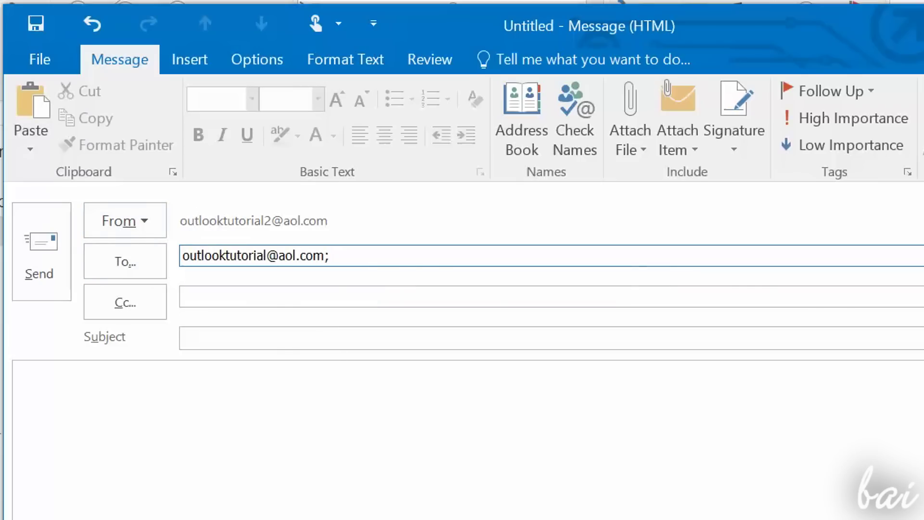
Step: Fill the Cc field with the suggested tutorial address and expand the received message's recipients
click(313, 299)
text(outl)
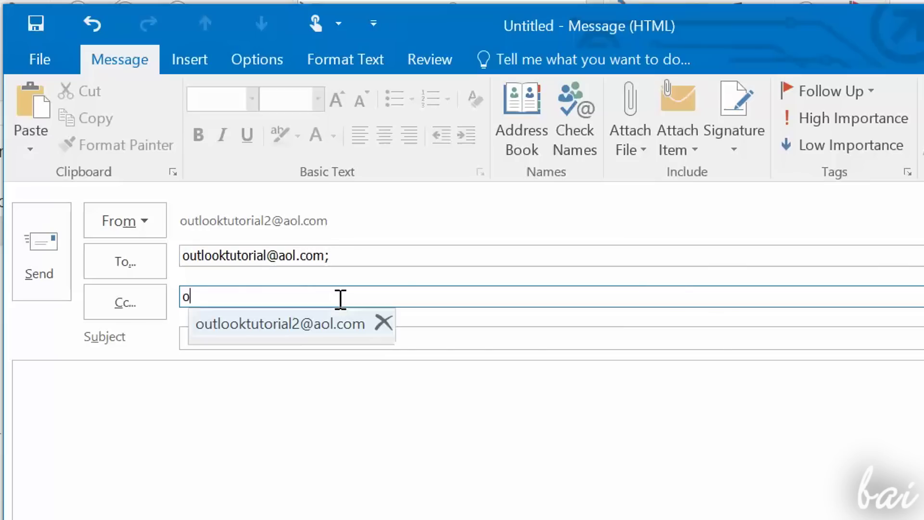
text(ook)
click(250, 324)
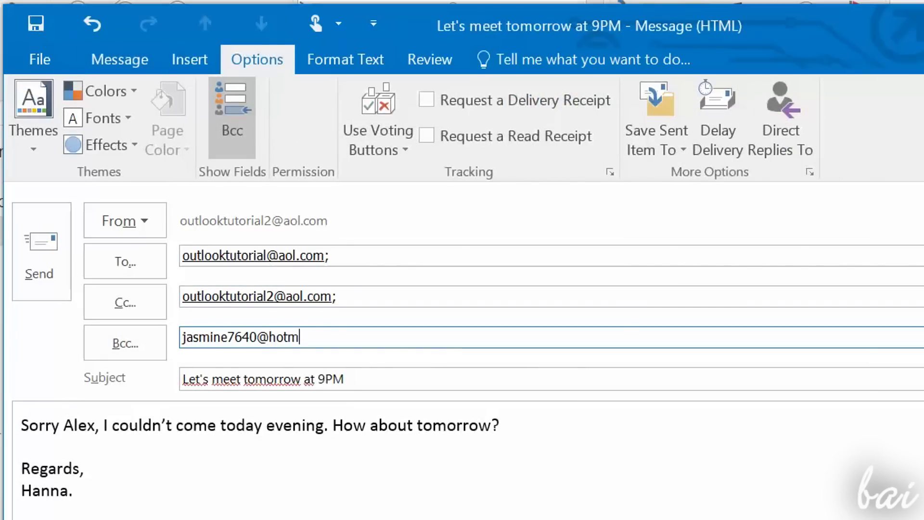
text(com;)
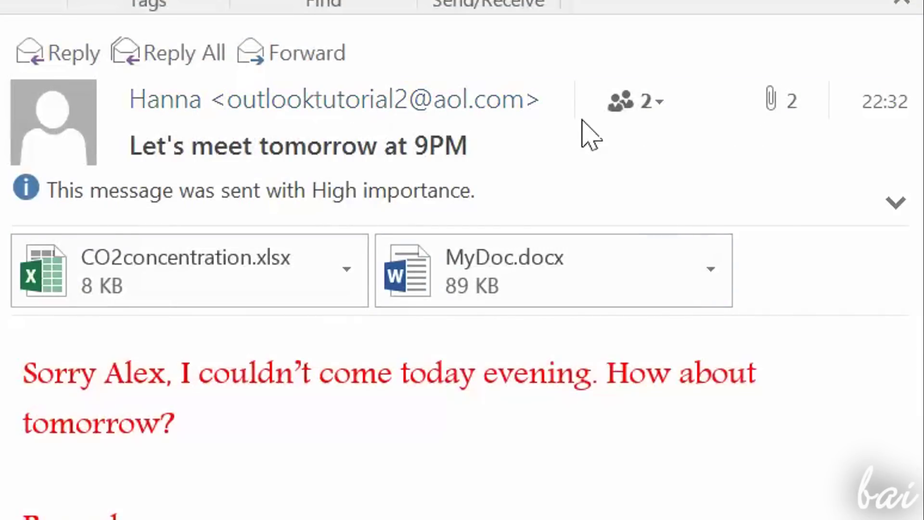
click(649, 101)
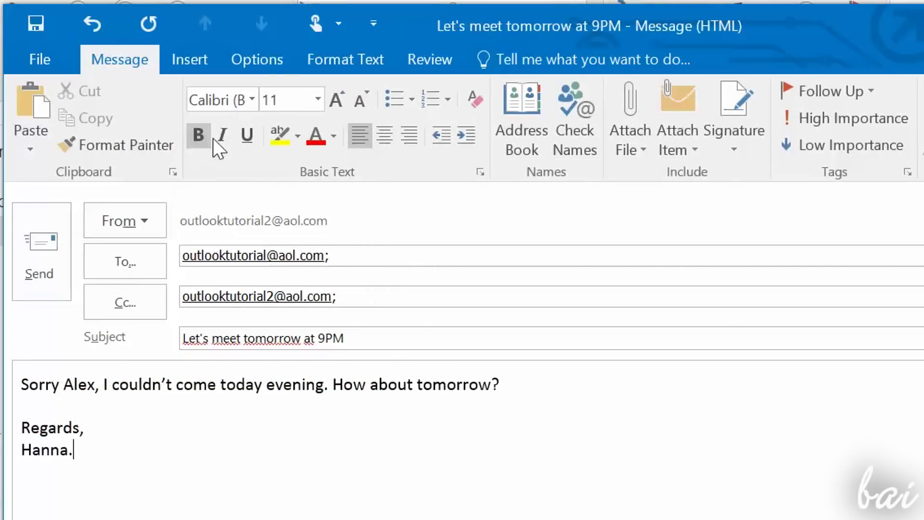
Step: Enable the Bcc line and add both tutorial addresses from the autocomplete suggestions
click(272, 58)
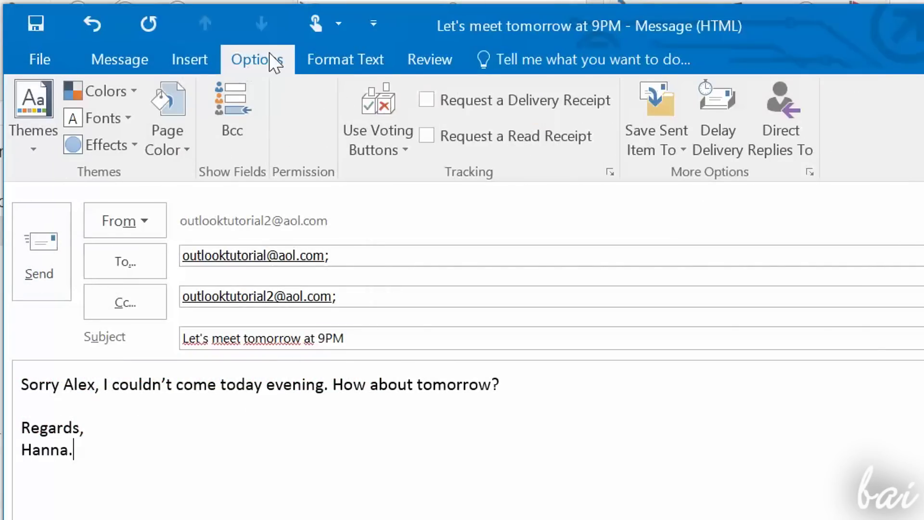
click(240, 130)
click(222, 336)
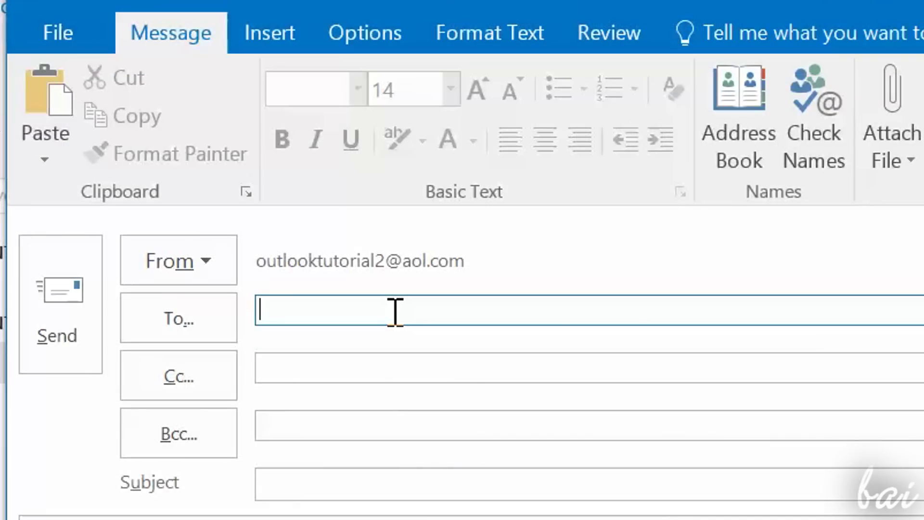
text(outloo)
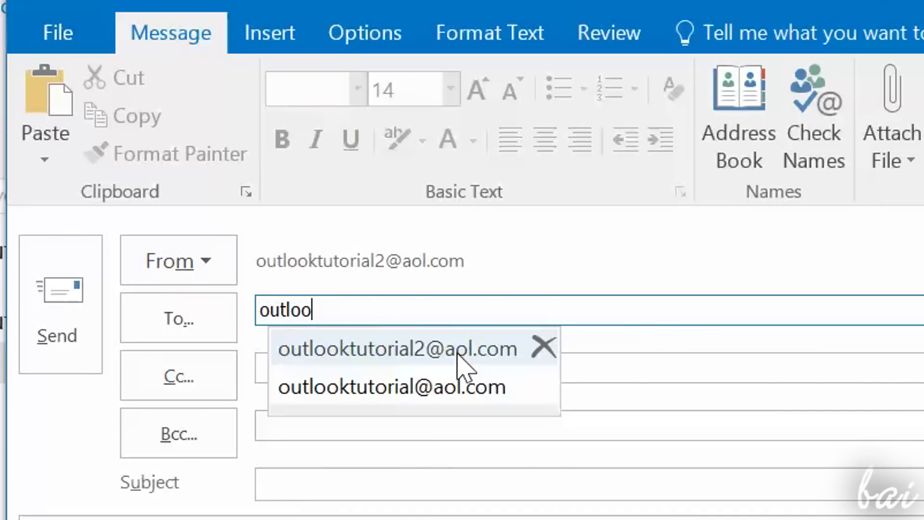
click(455, 351)
drag(499, 314, 476, 310)
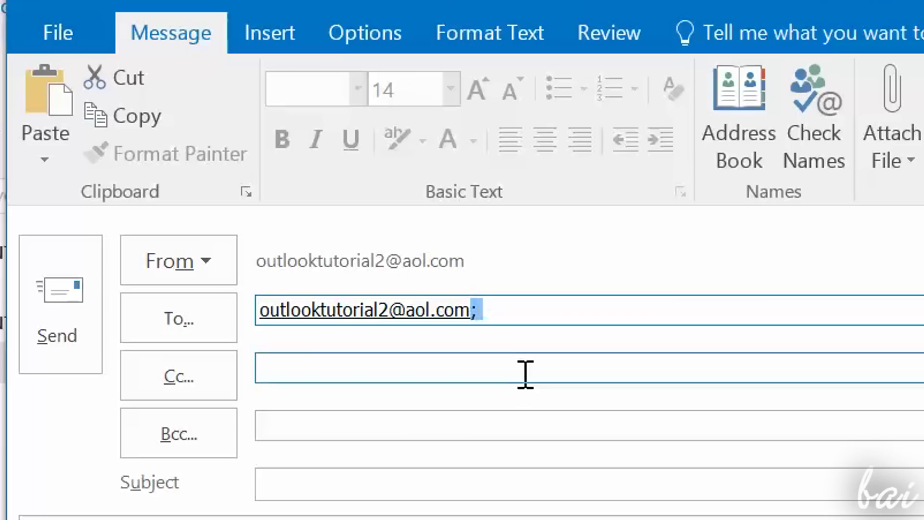
click(503, 310)
text(out)
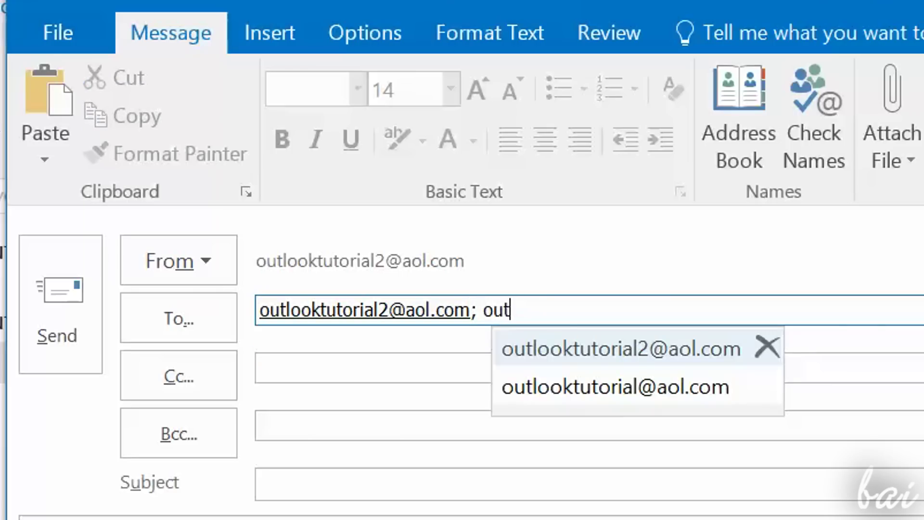
click(642, 387)
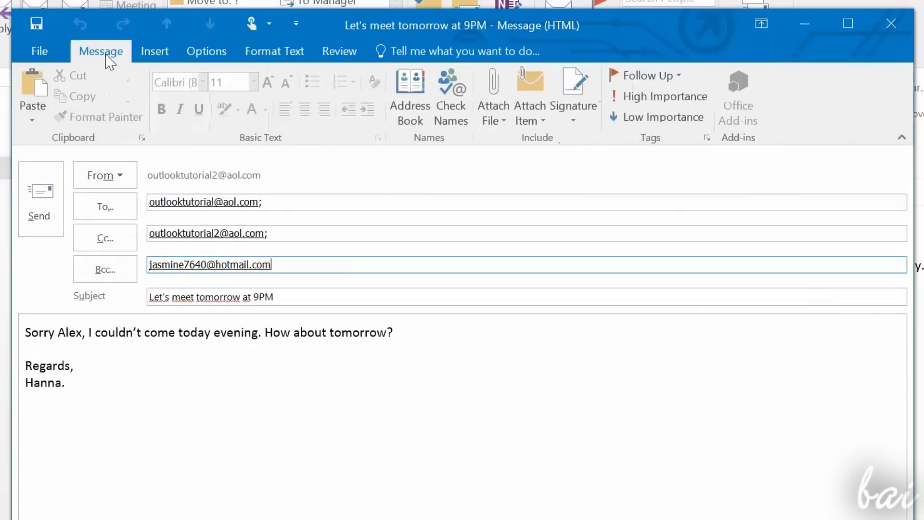
Step: Make all the message body text red, size 14, in the Andalus font
click(285, 371)
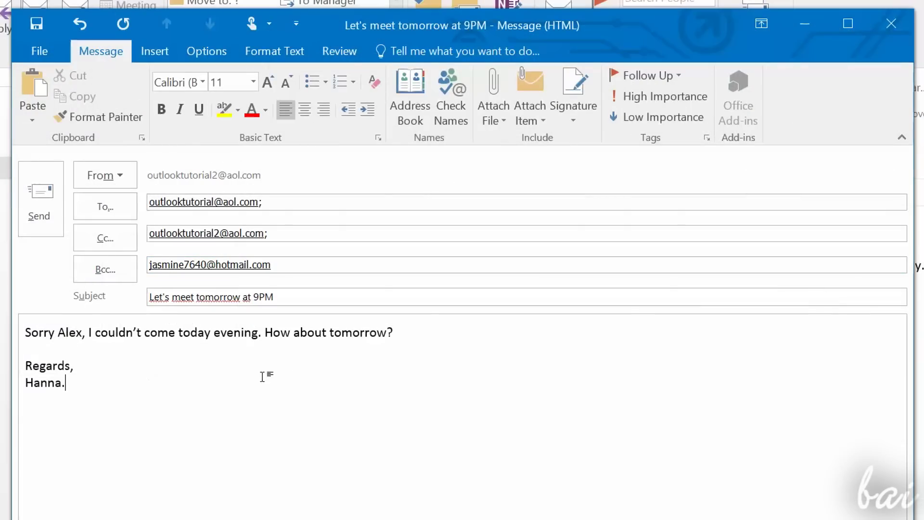
key(ctrl+a)
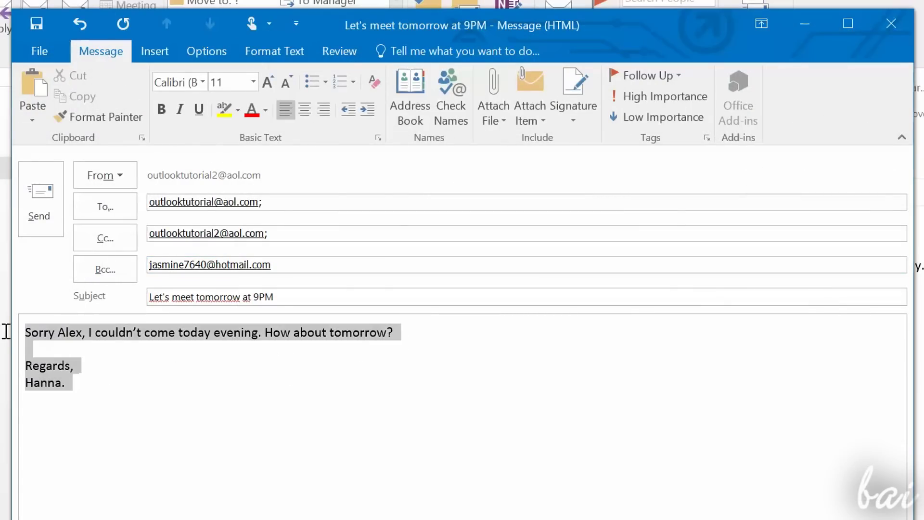
click(180, 110)
click(180, 110)
click(252, 109)
click(267, 91)
click(267, 91)
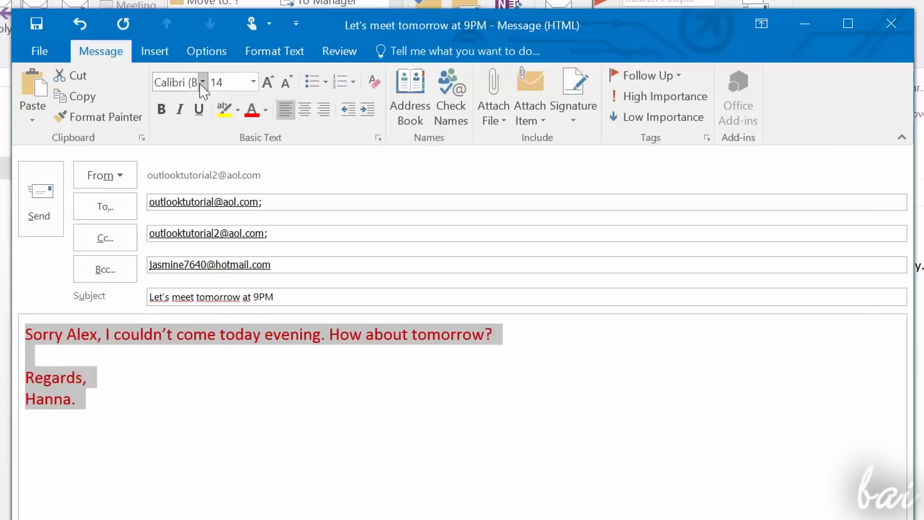
click(202, 82)
click(248, 421)
click(278, 331)
Step: Bring up the recent-files list for attaching a file
click(275, 51)
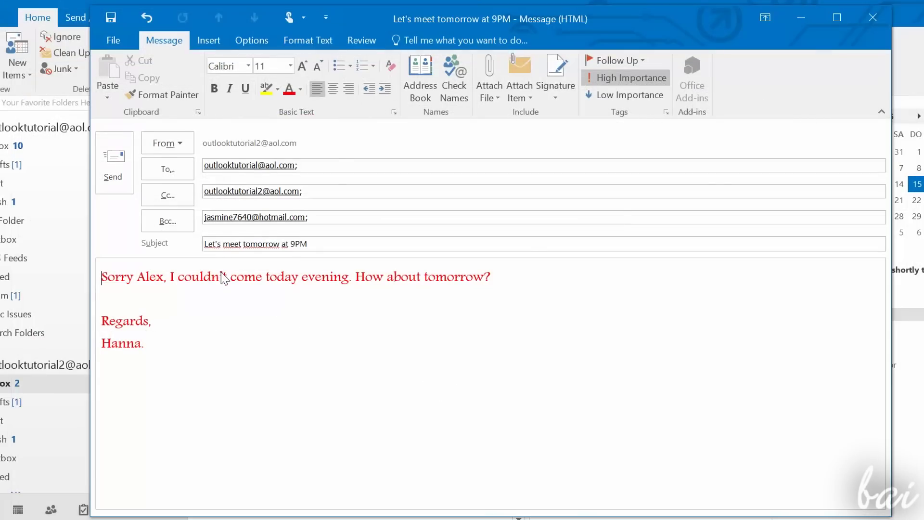
click(222, 274)
click(491, 88)
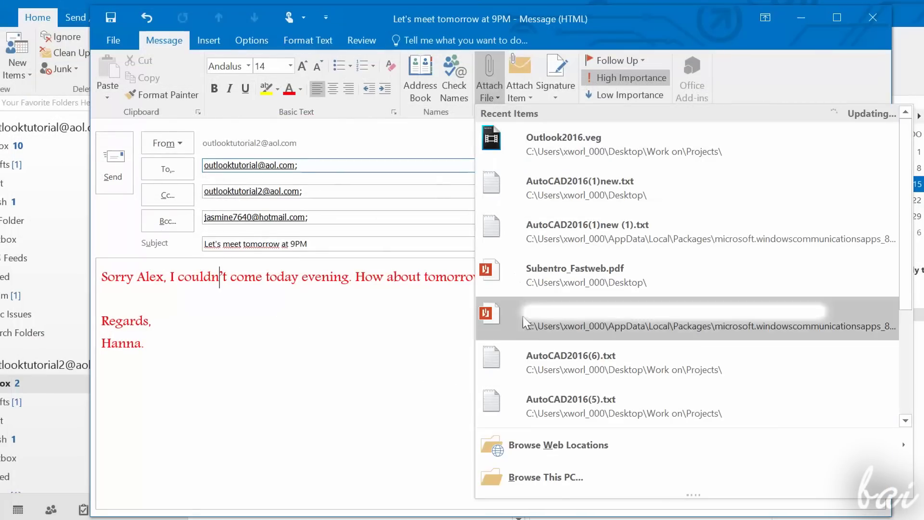
Step: Add CO2concentration.xlsx from This PC and MyDoc.docx from the desktop, then set High Importance
click(557, 482)
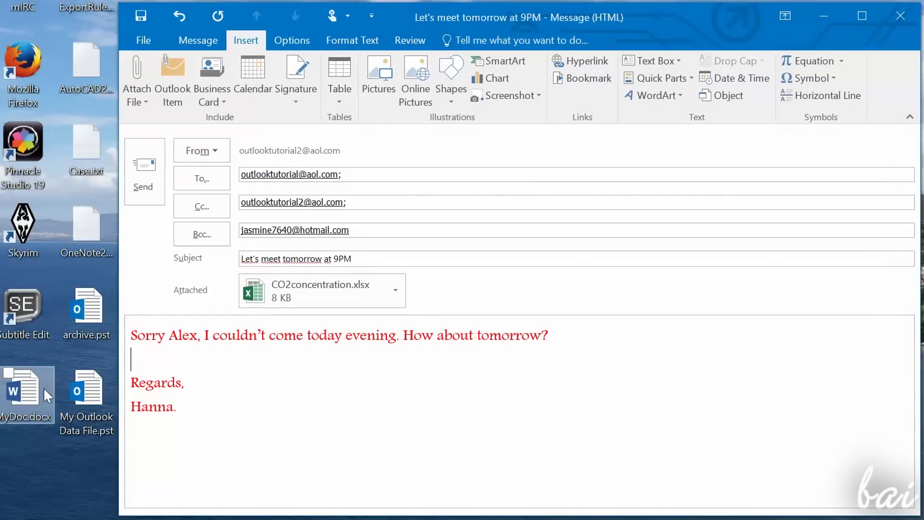
drag(43, 387, 495, 301)
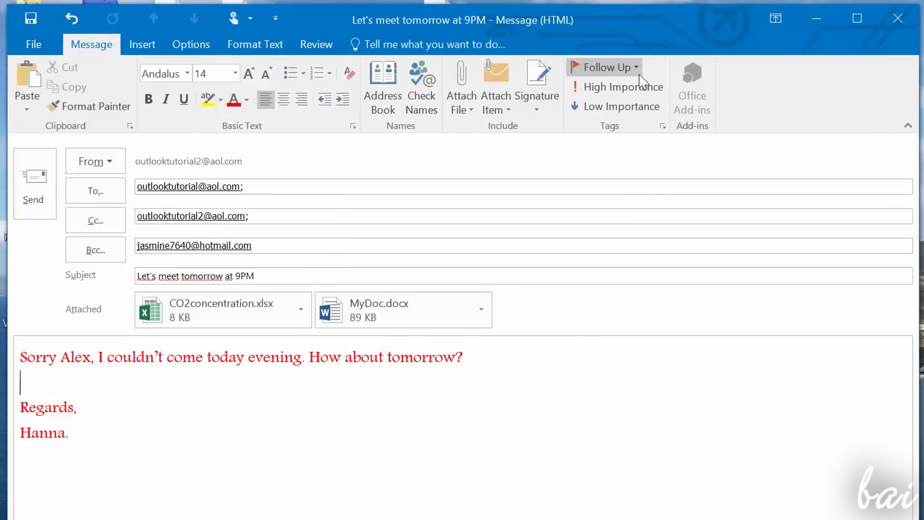
click(645, 91)
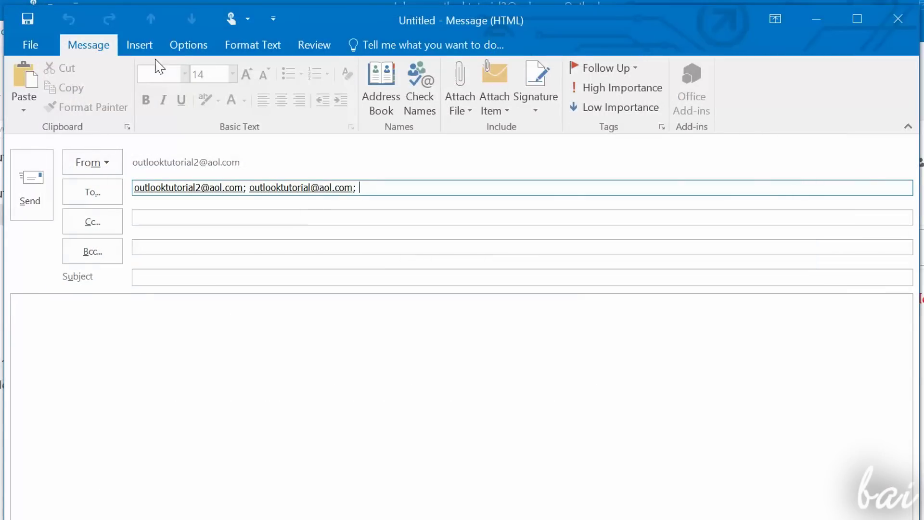
Step: Try the Insert tab's Calendar, Signature and Pictures options without inserting anything
click(129, 48)
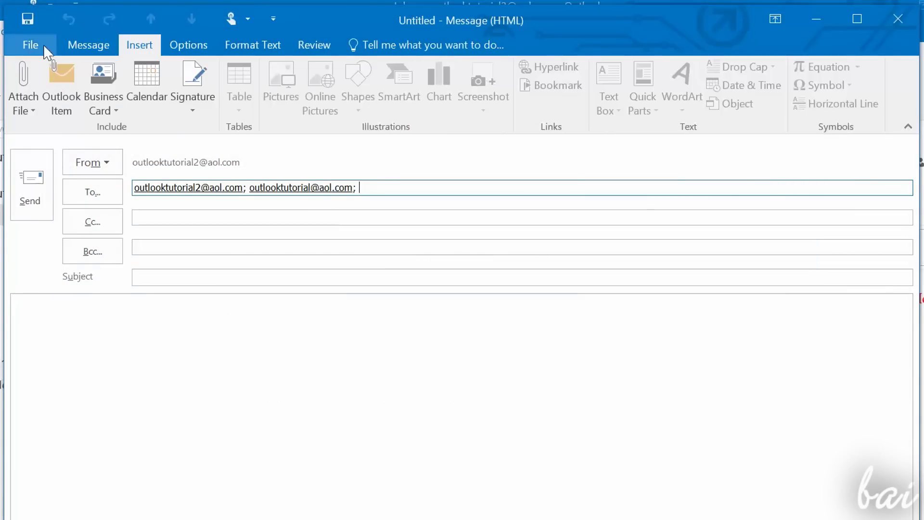
click(197, 310)
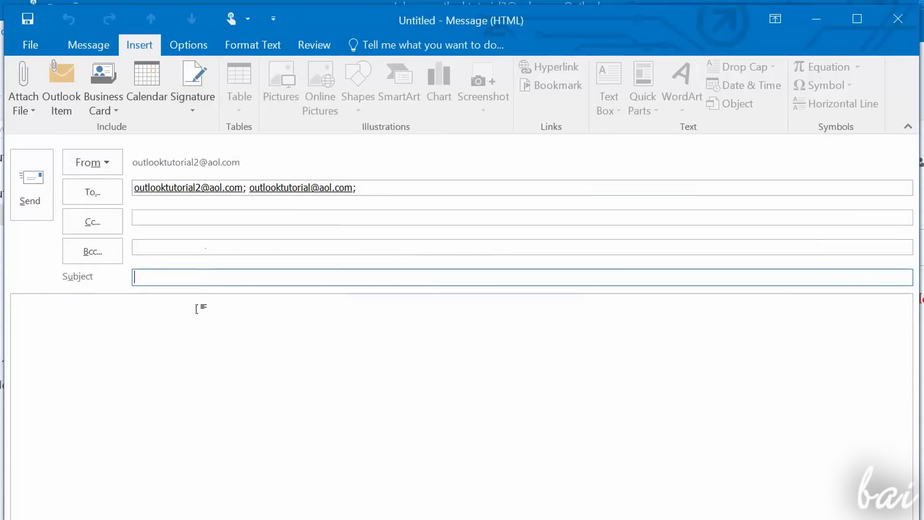
click(150, 94)
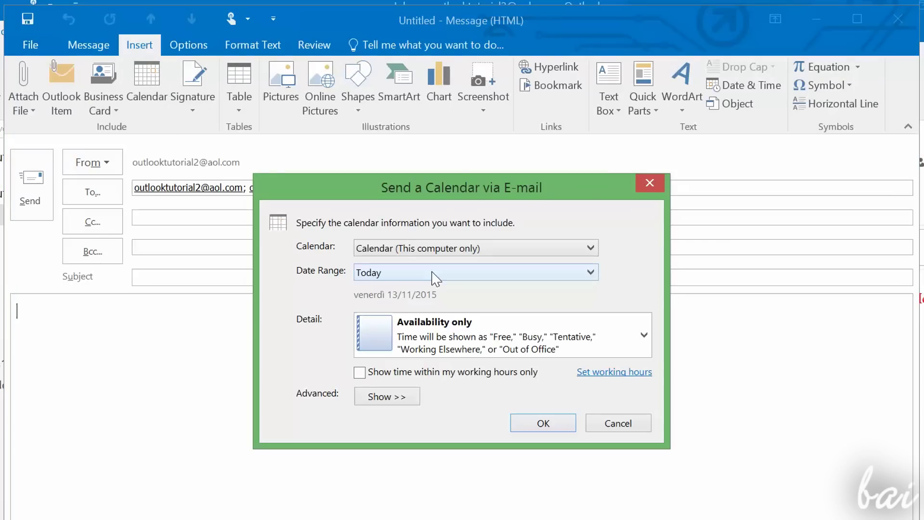
key(Escape)
click(200, 95)
click(214, 128)
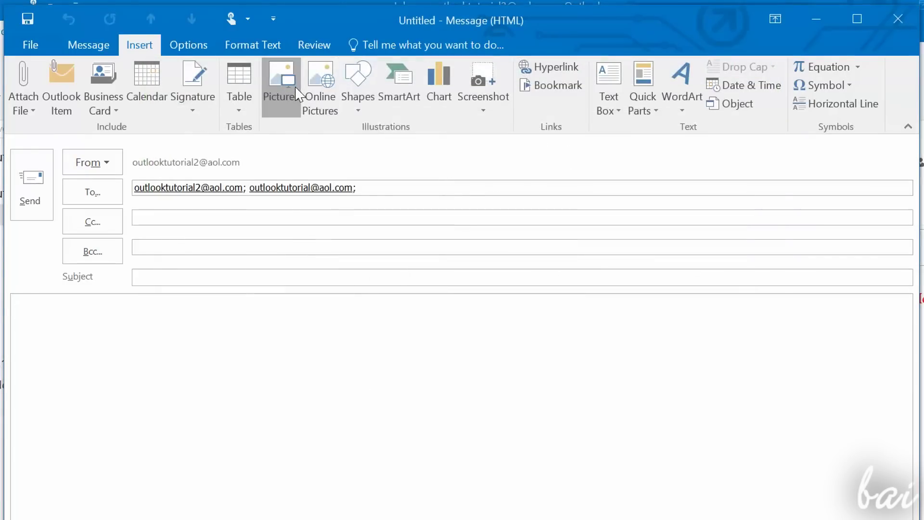
click(282, 82)
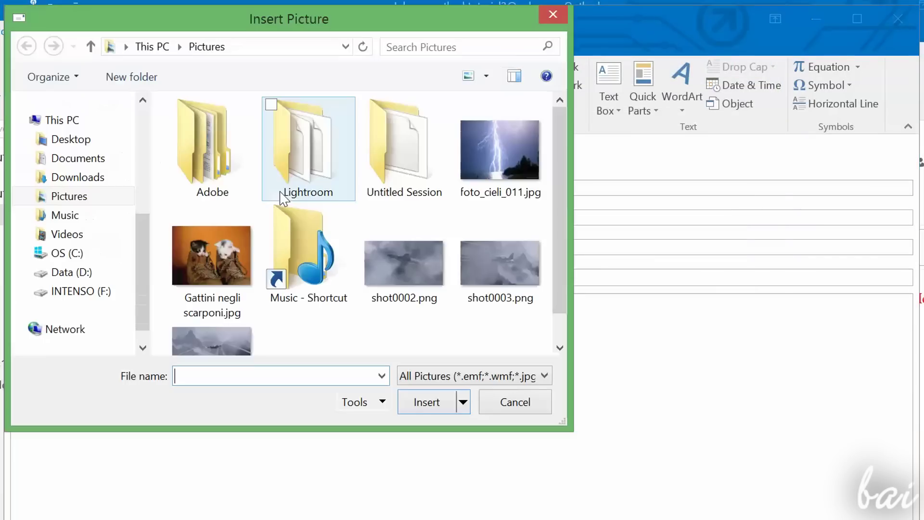
click(500, 149)
click(446, 408)
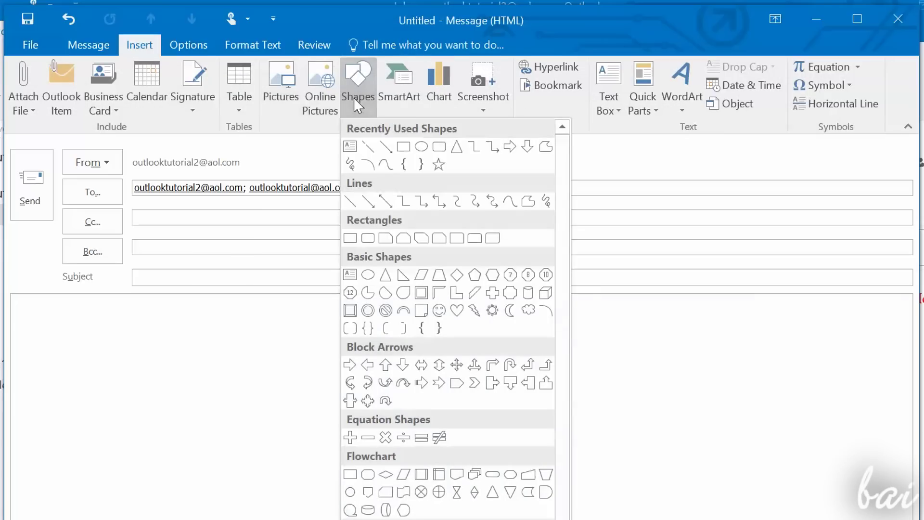
Step: Draw two arrow lines, add a 'Your text here' WordArt and insert an equation
click(385, 147)
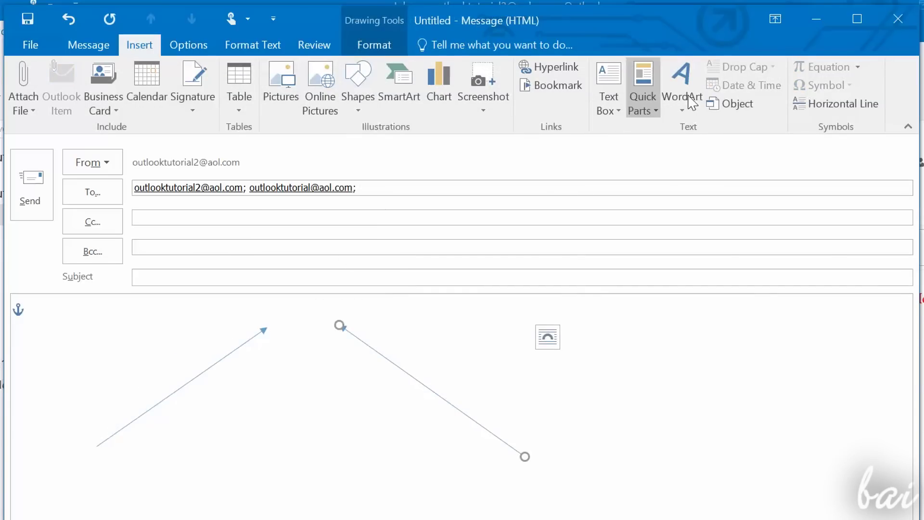
click(692, 110)
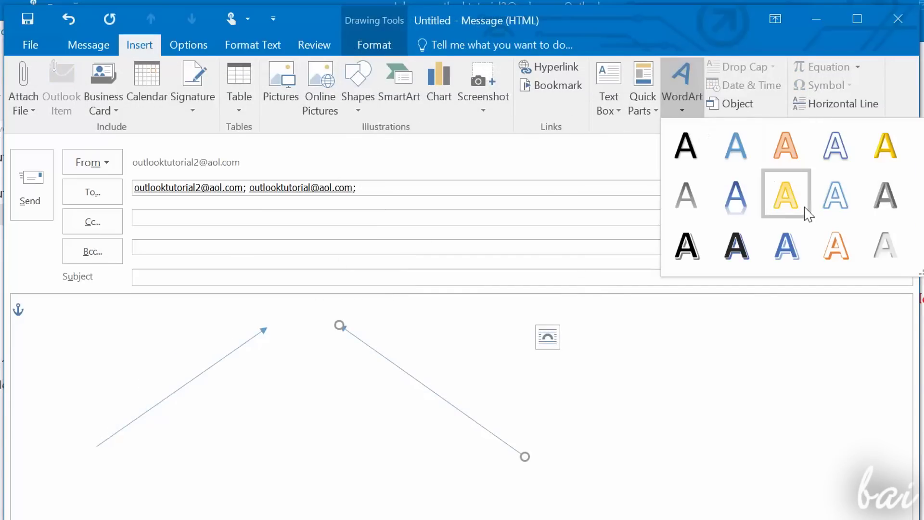
click(757, 212)
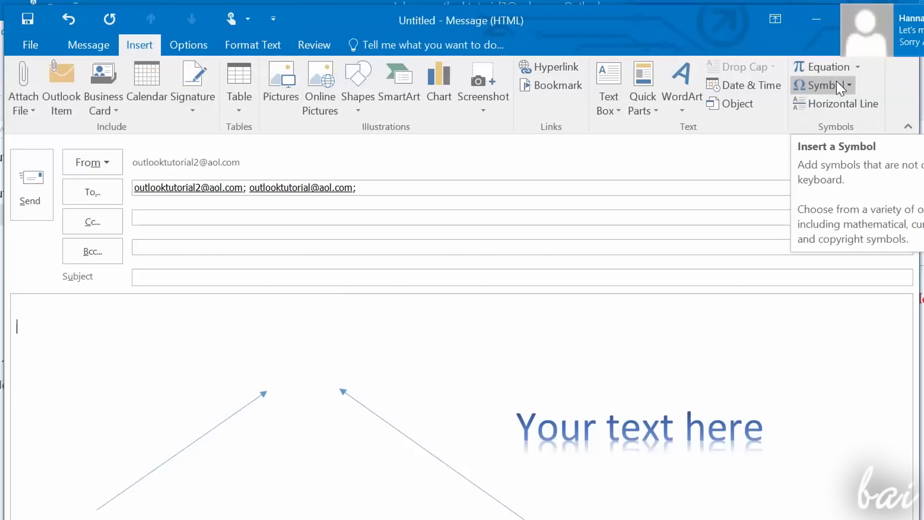
click(834, 82)
click(832, 66)
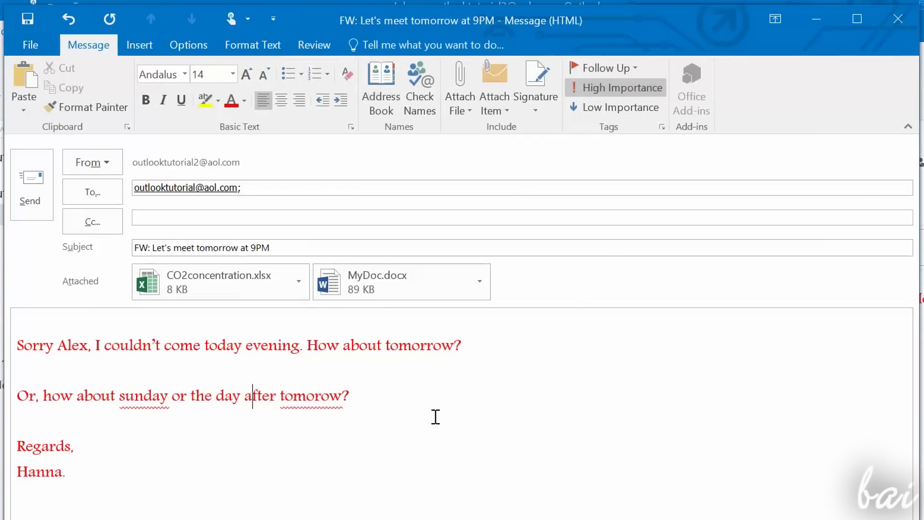
Step: Spell-check the message, correcting 'tomorow' to 'tomorrow' and 'sunday' to 'Sunday'
click(315, 44)
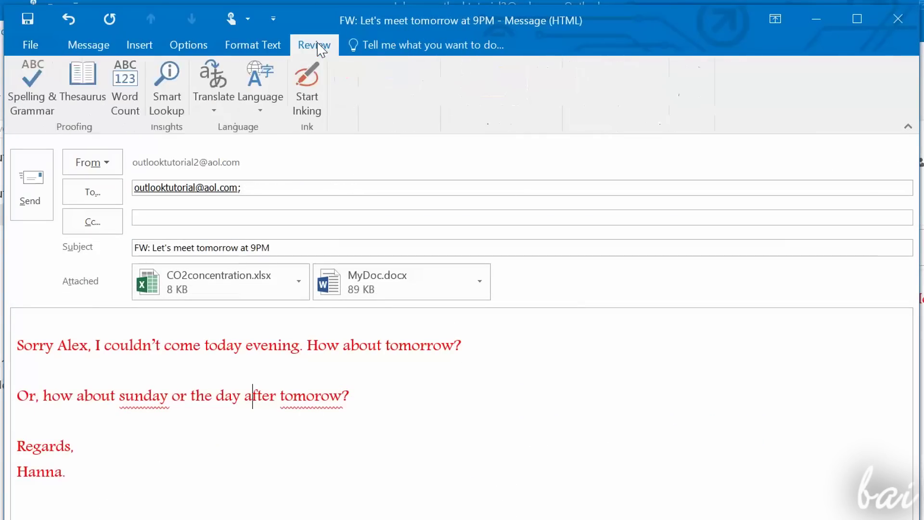
click(34, 112)
drag(489, 184, 506, 191)
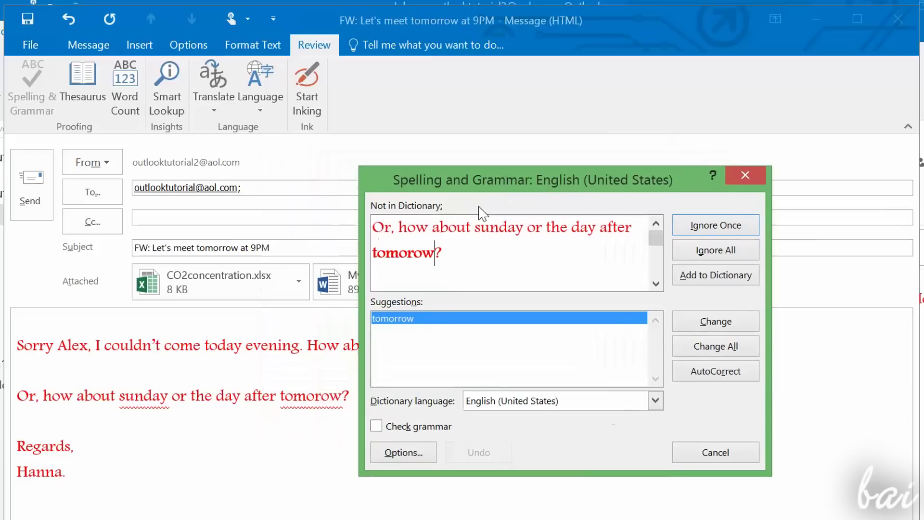
click(714, 323)
click(695, 330)
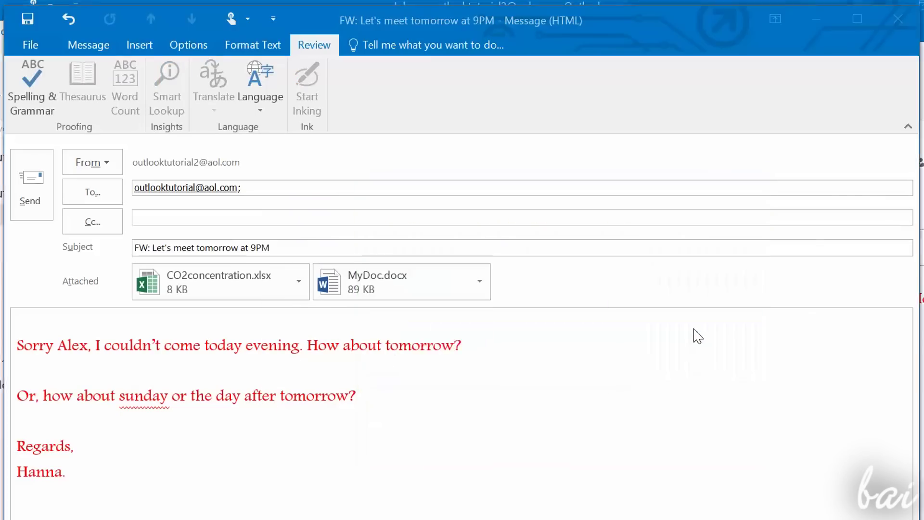
click(503, 369)
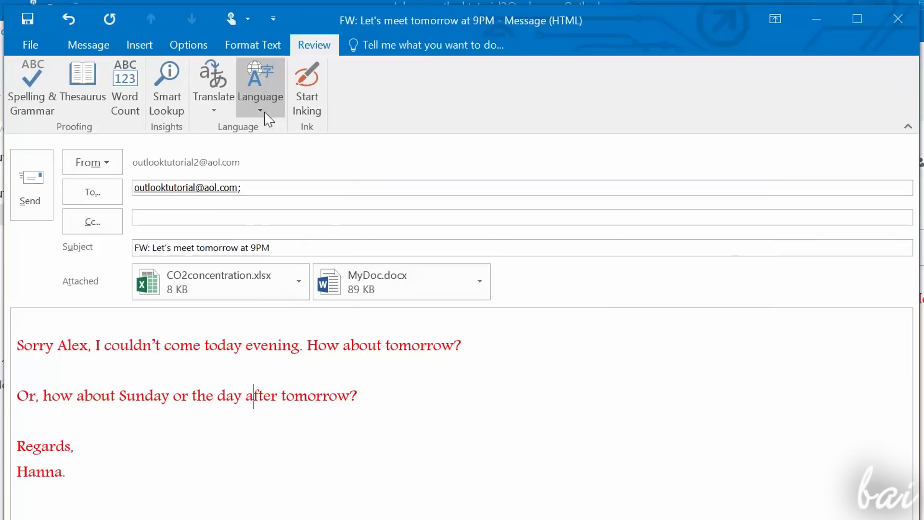
Step: Look at the translation options, then switch on ink drawing with Start Inking
click(214, 103)
click(264, 262)
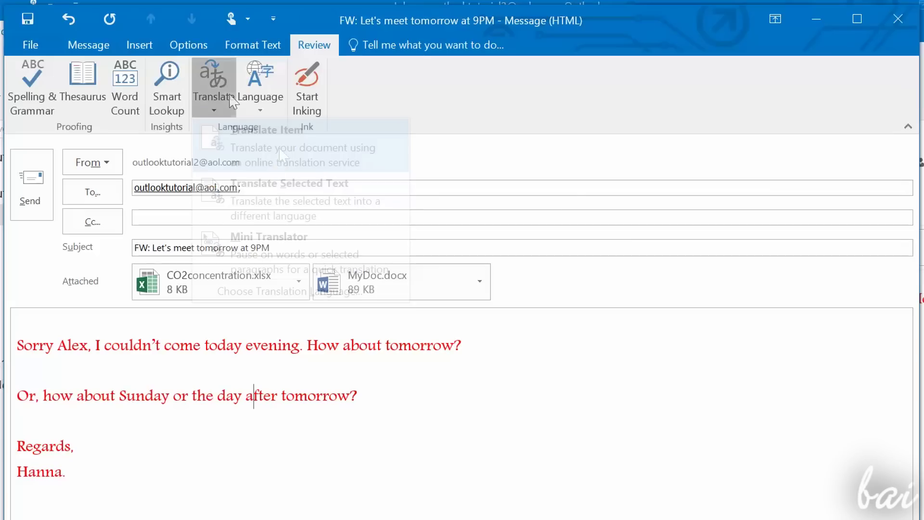
click(313, 113)
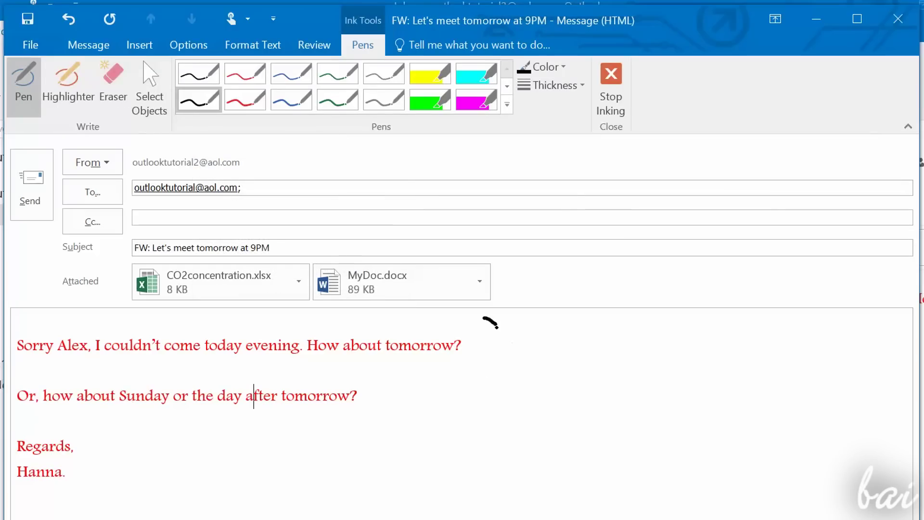
Step: Sketch two ink strokes on the body, then pop out a reply to the 9PM message
drag(489, 436, 487, 453)
mouse_move(634, 346)
mouse_down()
mouse_move(537, 373)
mouse_move(561, 406)
mouse_up()
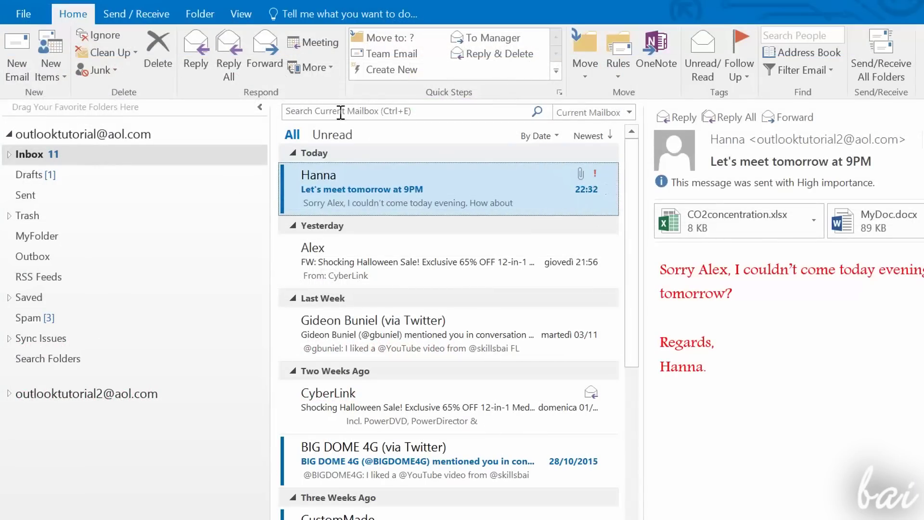
click(199, 53)
click(683, 116)
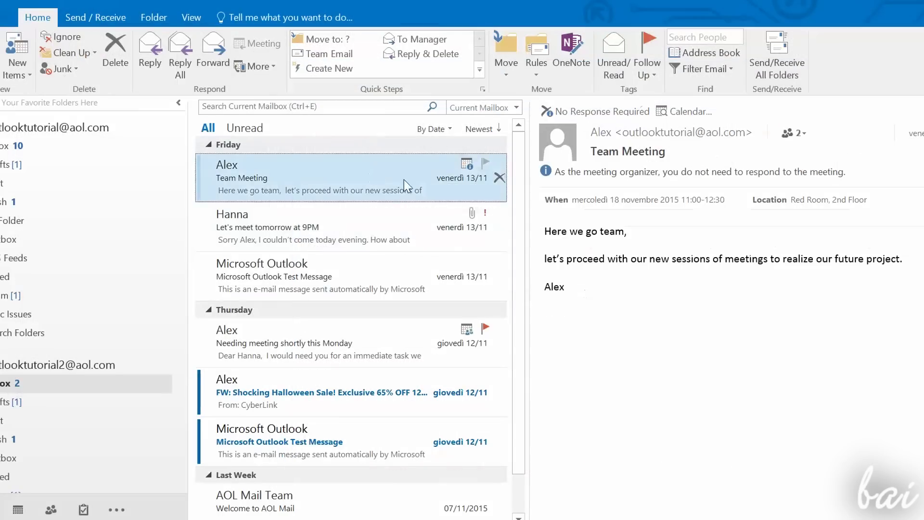
Step: Pop out a forward of the 9PM meeting message and select its body text
click(371, 223)
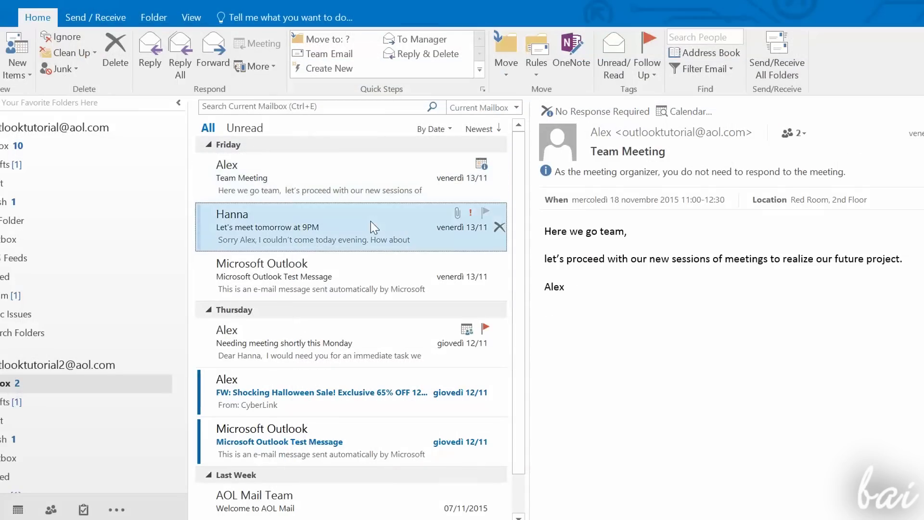
click(213, 54)
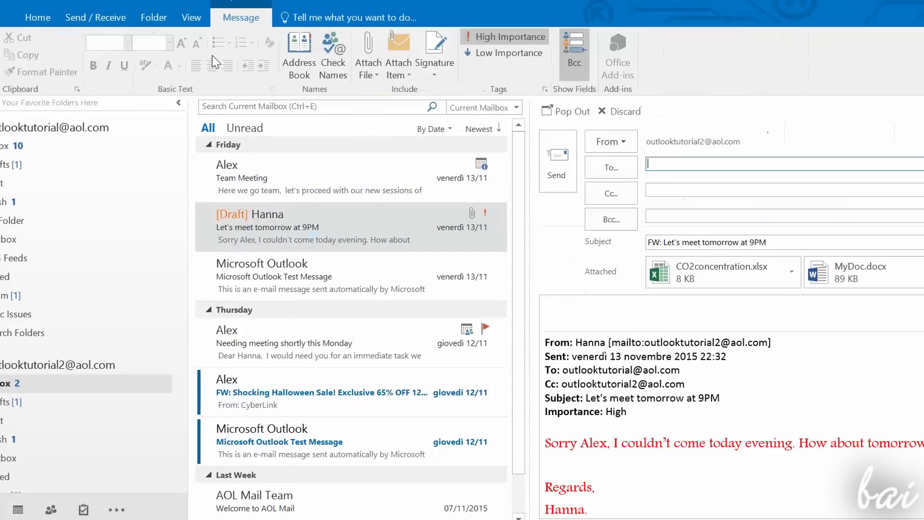
click(550, 112)
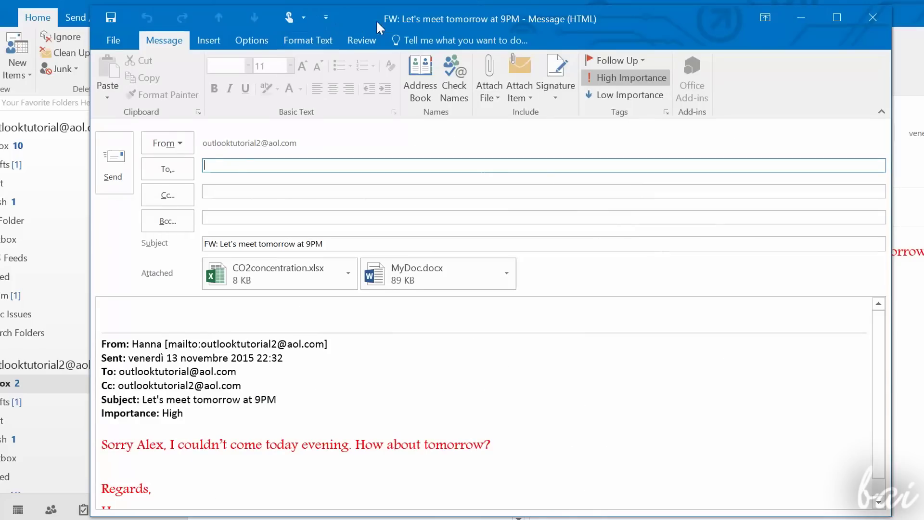
drag(374, 21, 445, 21)
drag(164, 315, 357, 417)
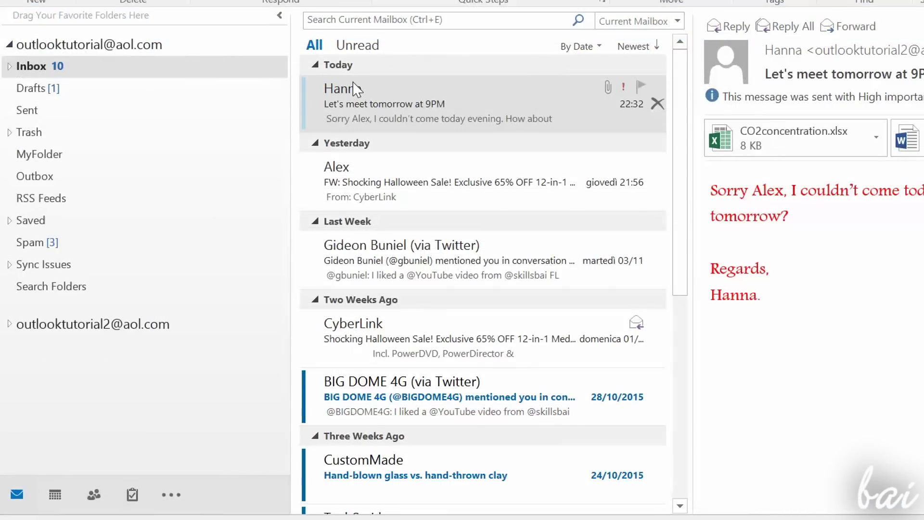
Step: Try Junk > Block Sender on the 9PM message, then mark it as unread
right_click(354, 88)
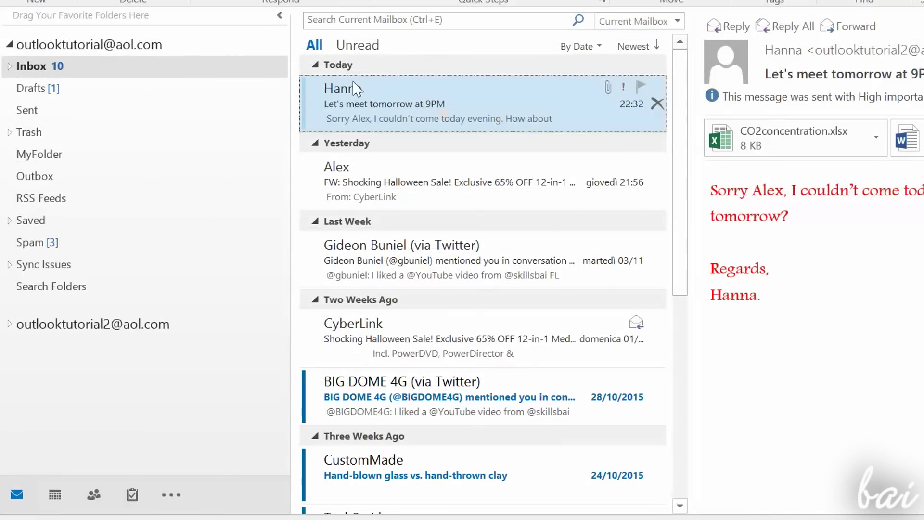
mouse_move(450, 390)
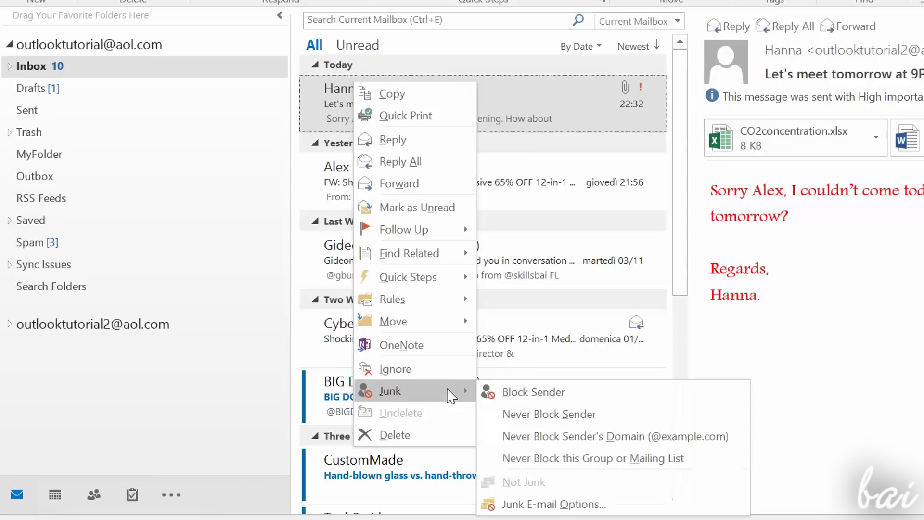
click(571, 402)
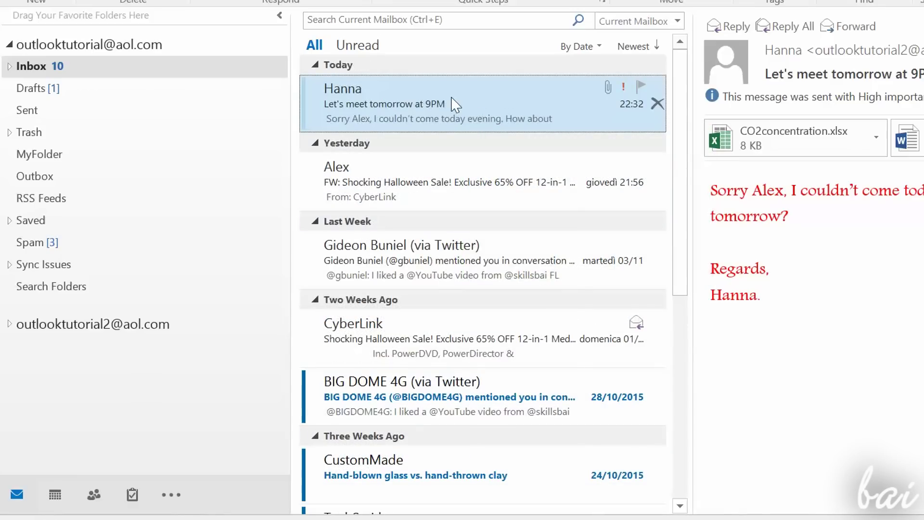
right_click(453, 101)
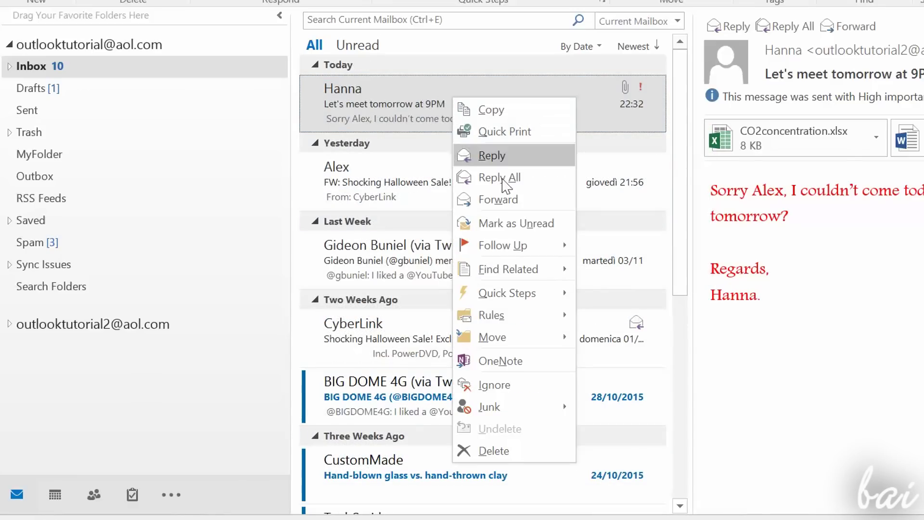
click(540, 231)
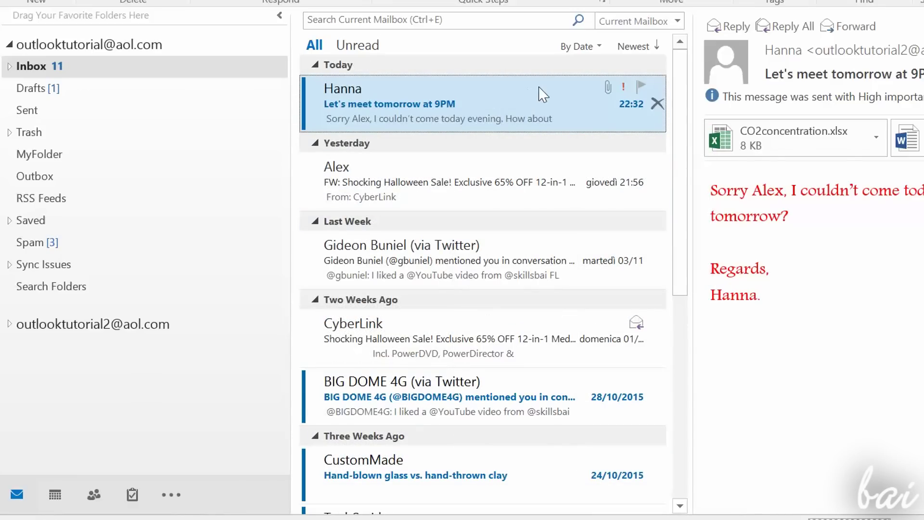
Step: View the CyberLink sale message, then filter the inbox to unread messages
click(554, 176)
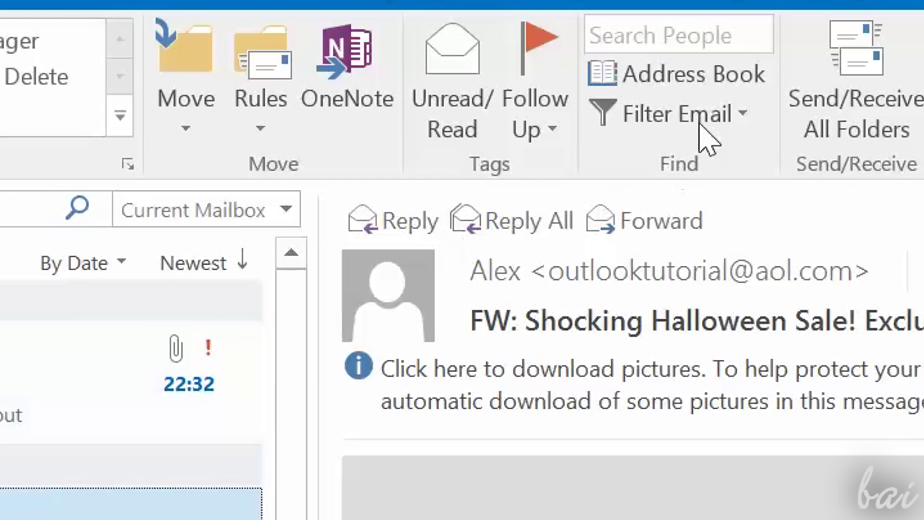
click(705, 118)
click(177, 103)
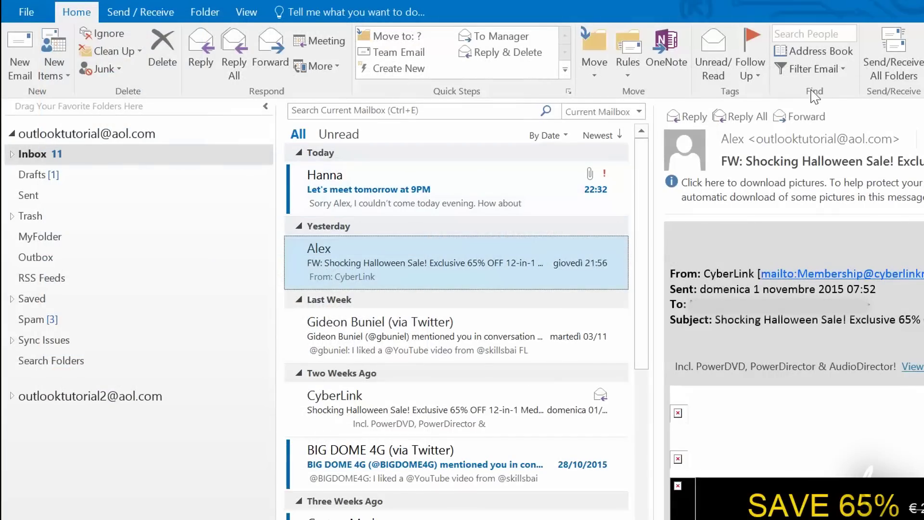
click(832, 71)
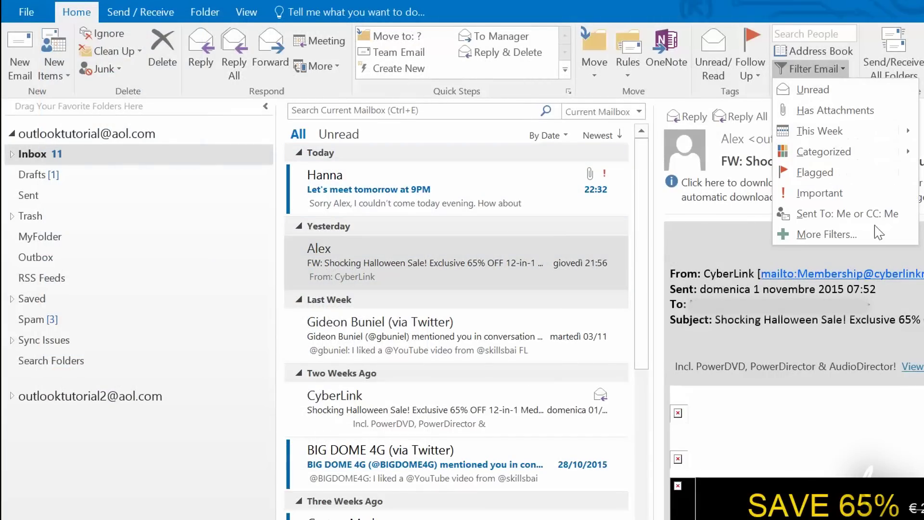
click(864, 92)
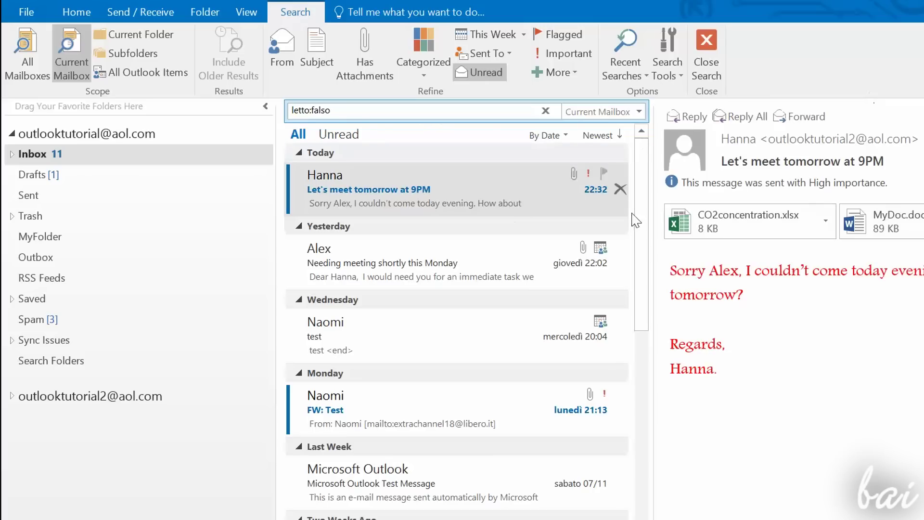
Step: Filter for high-importance messages with attachments, then clear the search
scroll(514, 301, down, 10)
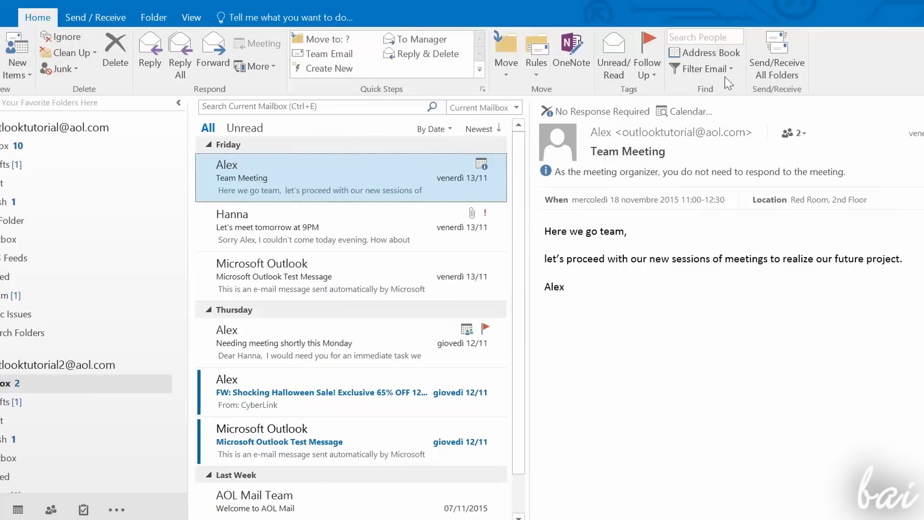
click(726, 70)
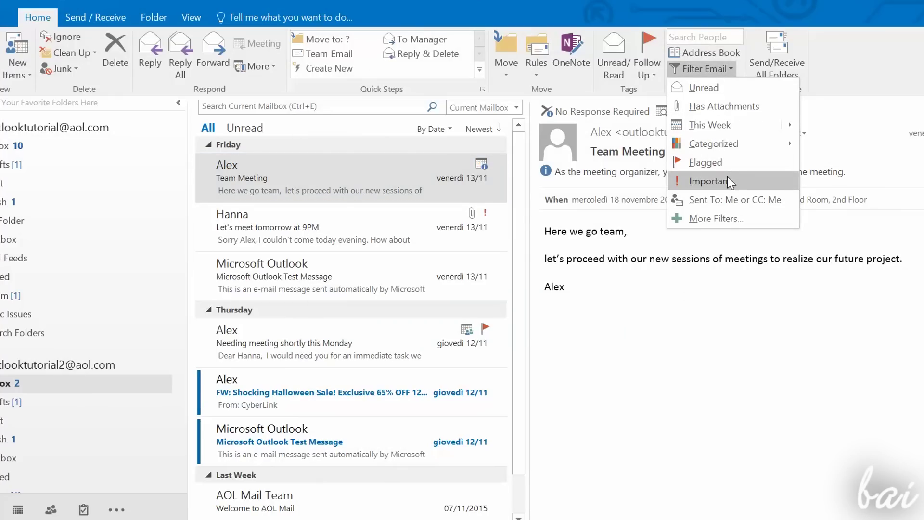
click(740, 183)
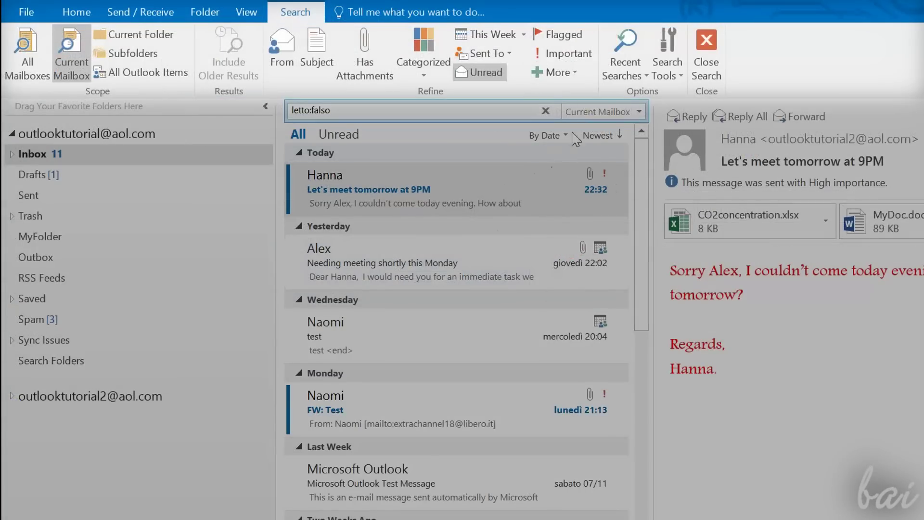
click(375, 56)
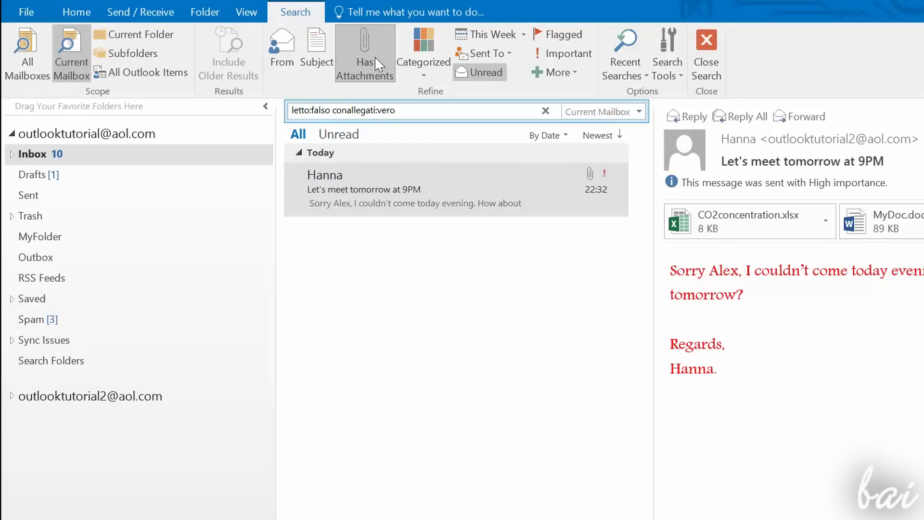
key(Escape)
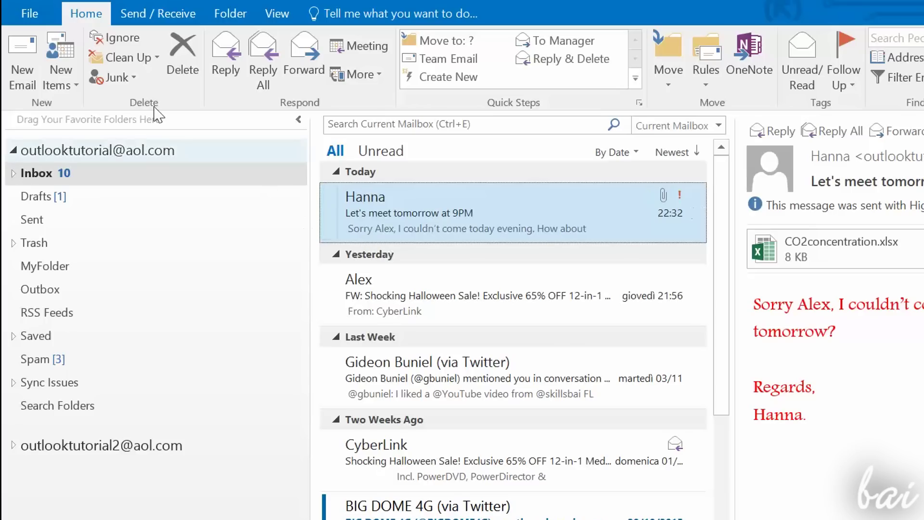
Step: Empty the Deleted Items folder via File > Cleanup Tools
click(29, 15)
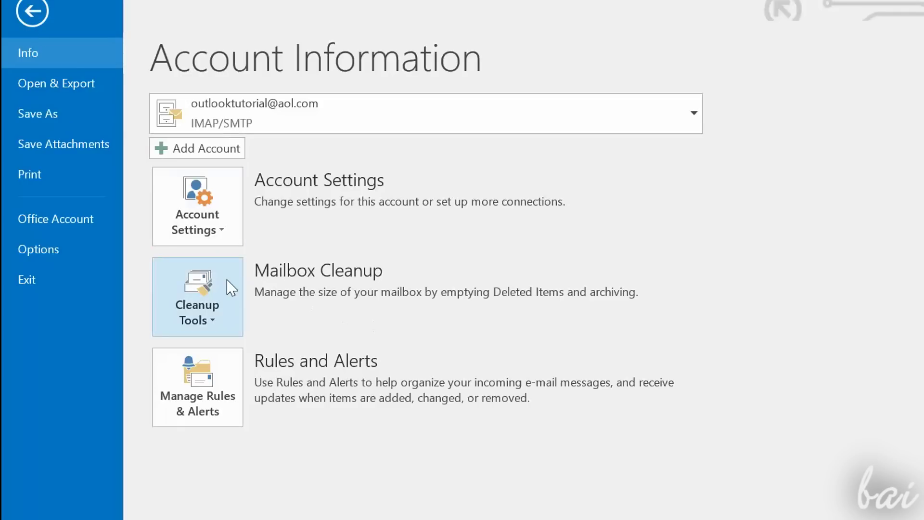
click(227, 309)
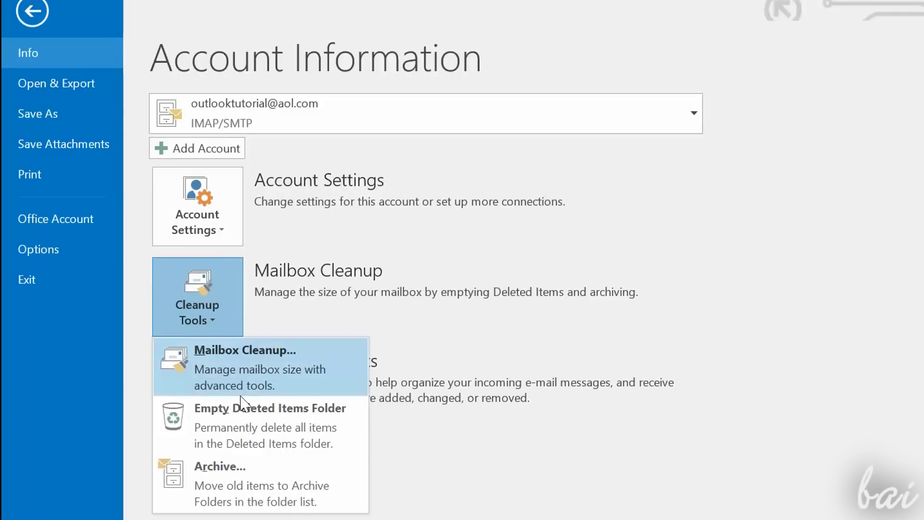
click(315, 450)
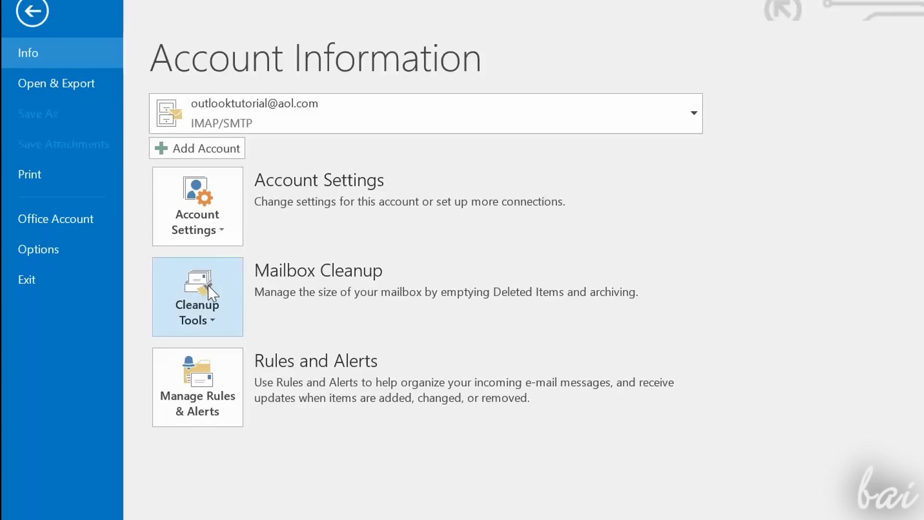
Step: Archive the whole account to archive.pst on the Desktop
click(215, 310)
click(284, 499)
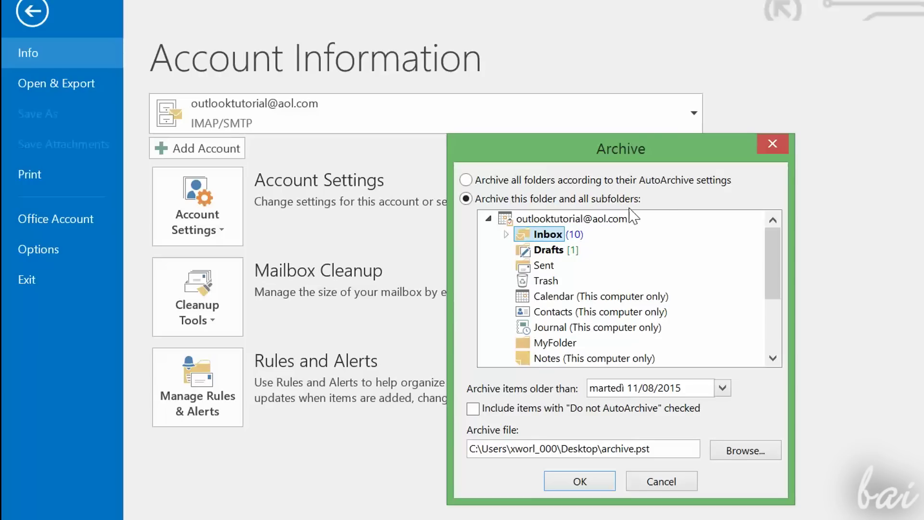
mouse_move(772, 272)
mouse_down()
mouse_move(760, 332)
mouse_move(763, 283)
mouse_up()
click(575, 220)
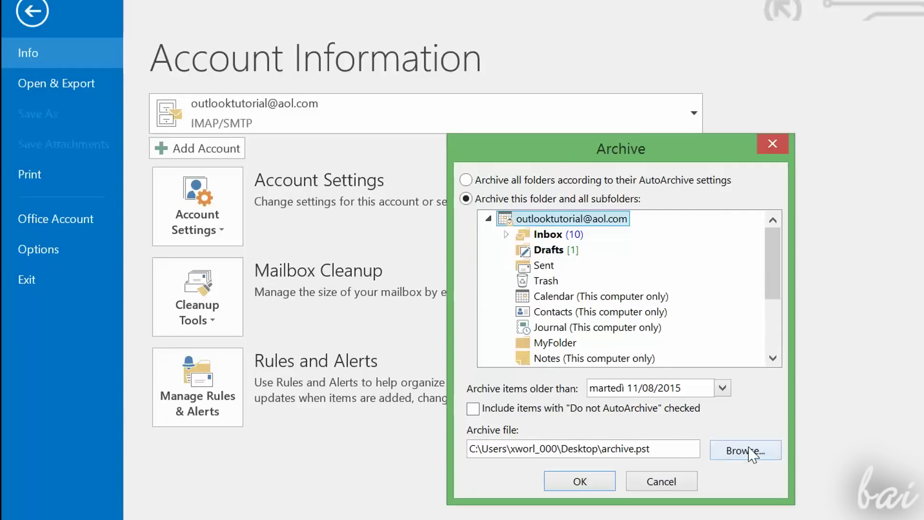
click(584, 480)
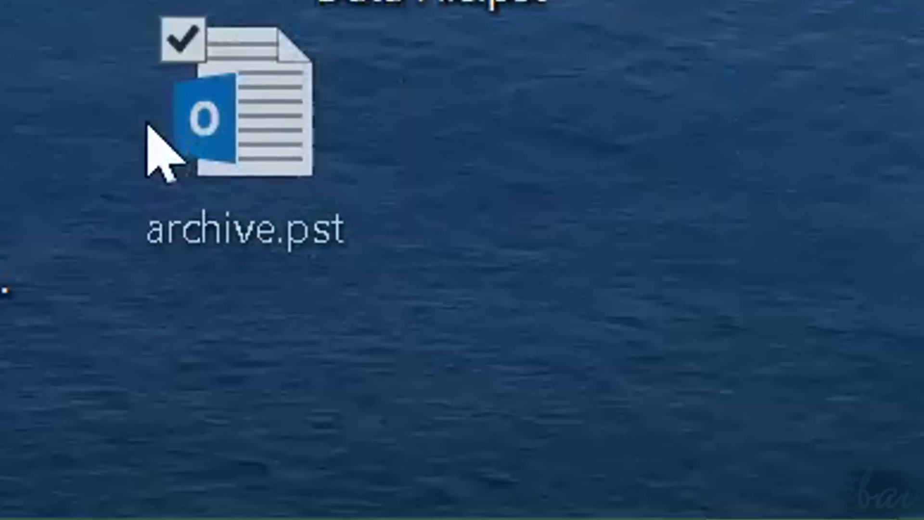
drag(147, 126, 120, 206)
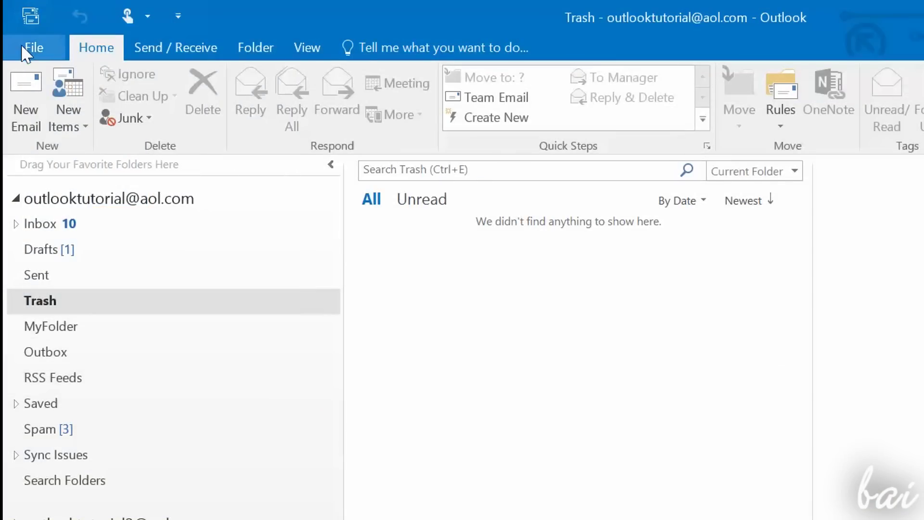
Step: Open the archive.pst Outlook data file
click(23, 48)
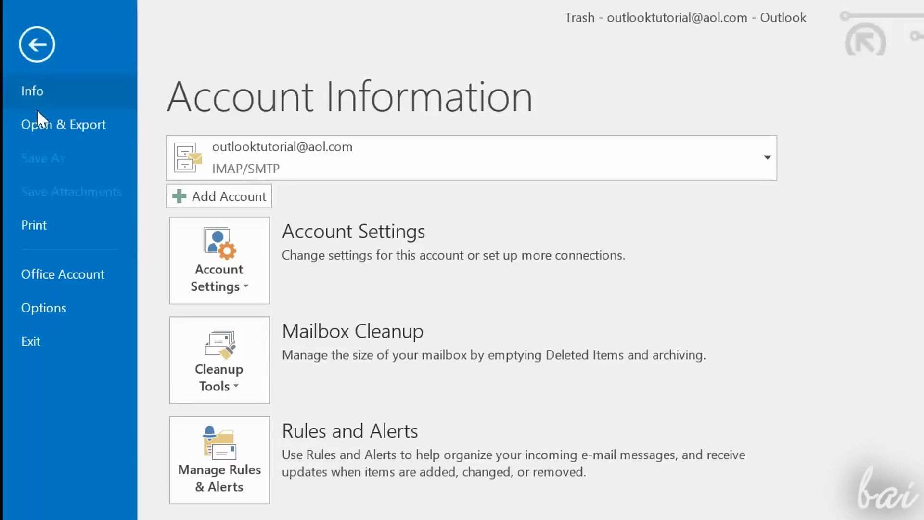
click(46, 126)
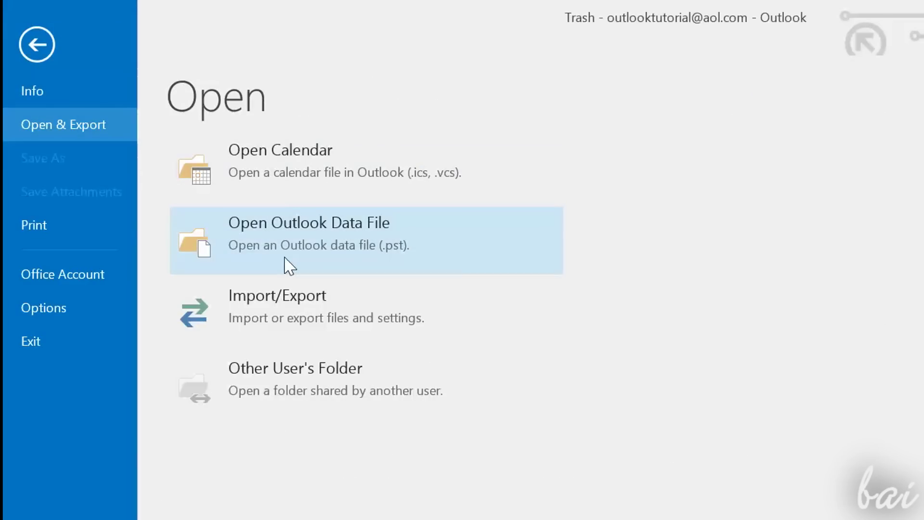
click(289, 264)
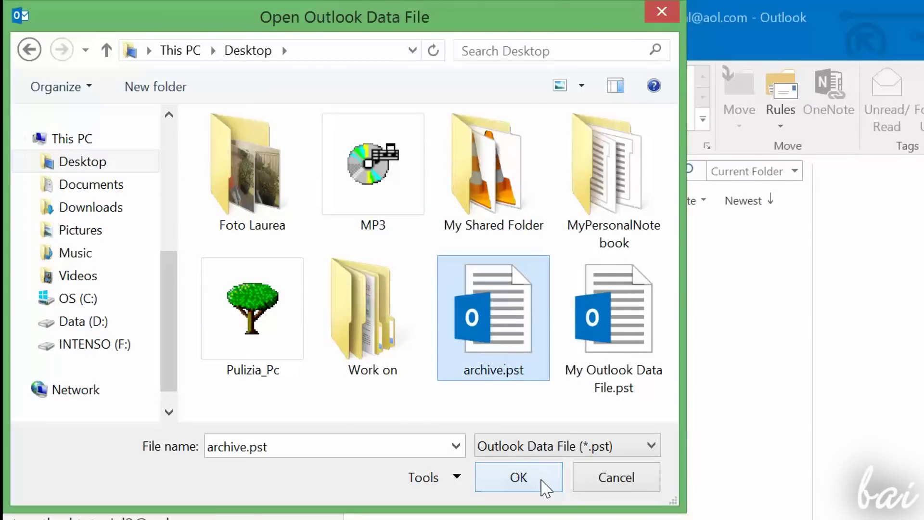
click(515, 478)
Step: Move 'Let's meet tomorrow at 9PM' into the archives' MyFolder and check it there
click(10, 390)
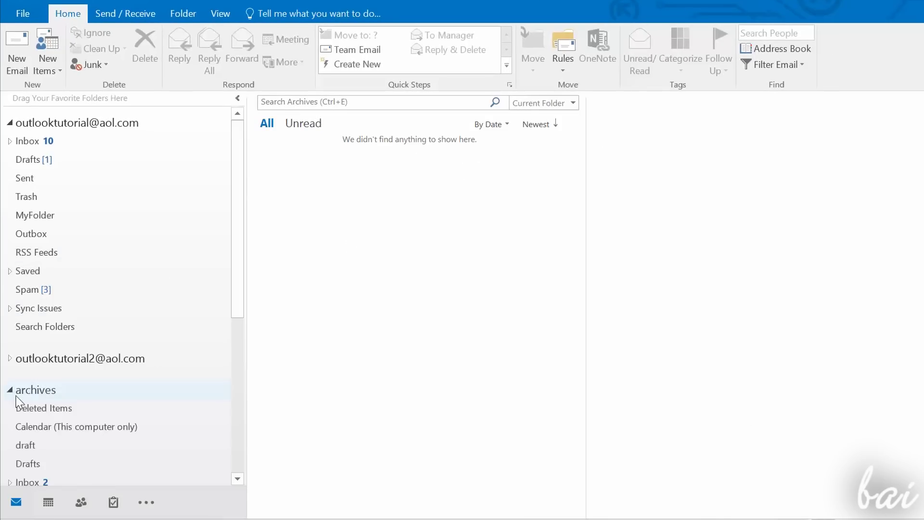
drag(240, 291, 226, 429)
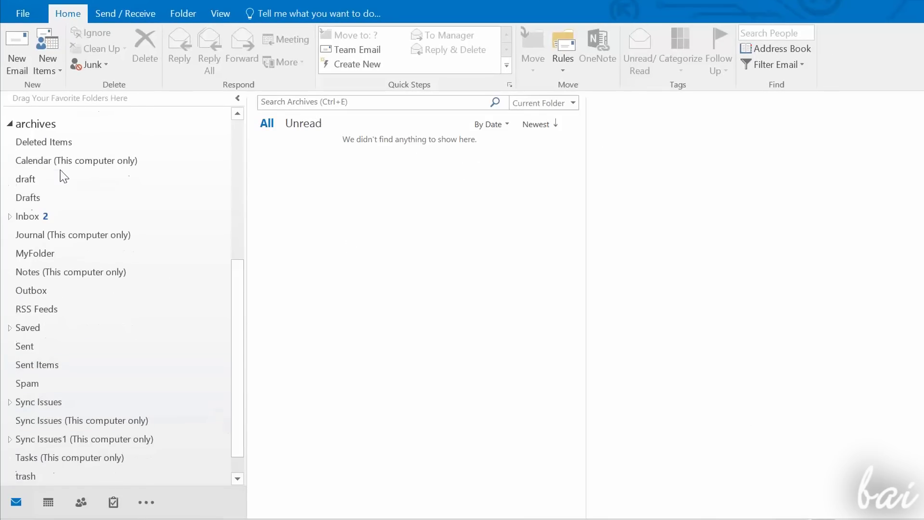
scroll(72, 212, down, 1)
scroll(70, 436, up, 3)
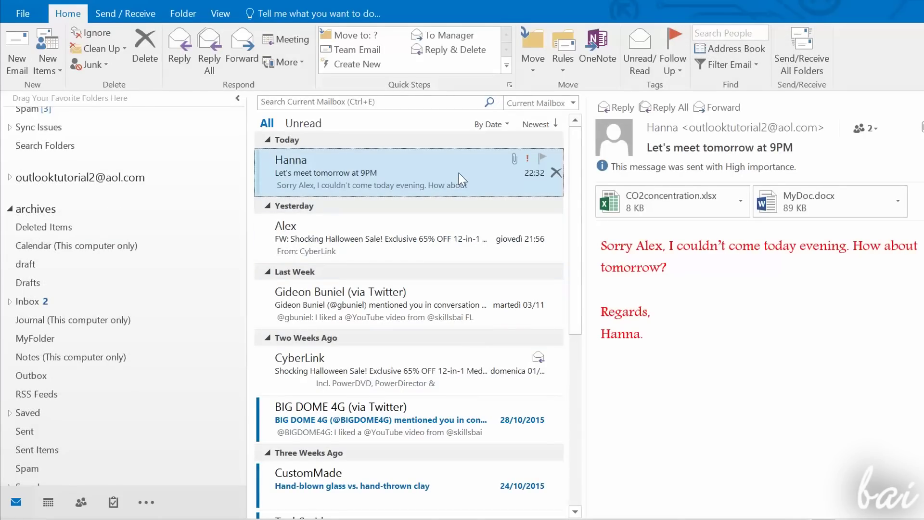
drag(458, 173, 105, 337)
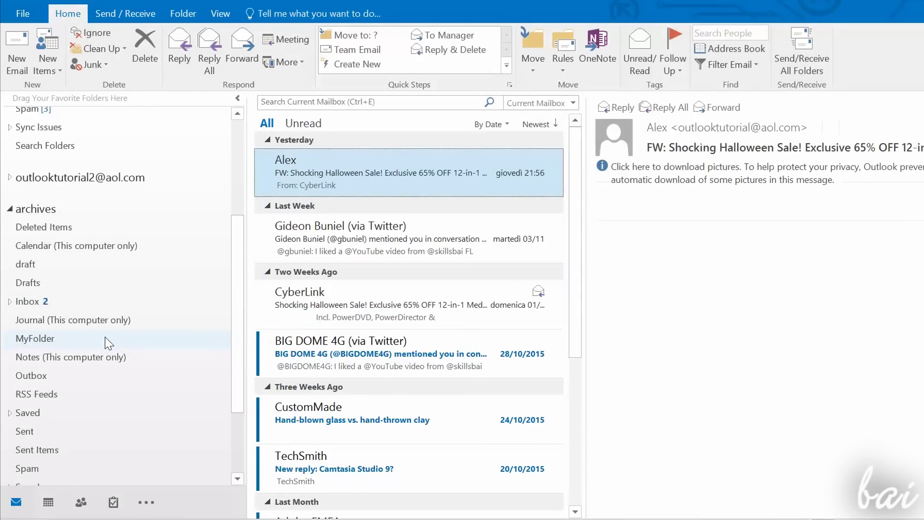
click(68, 342)
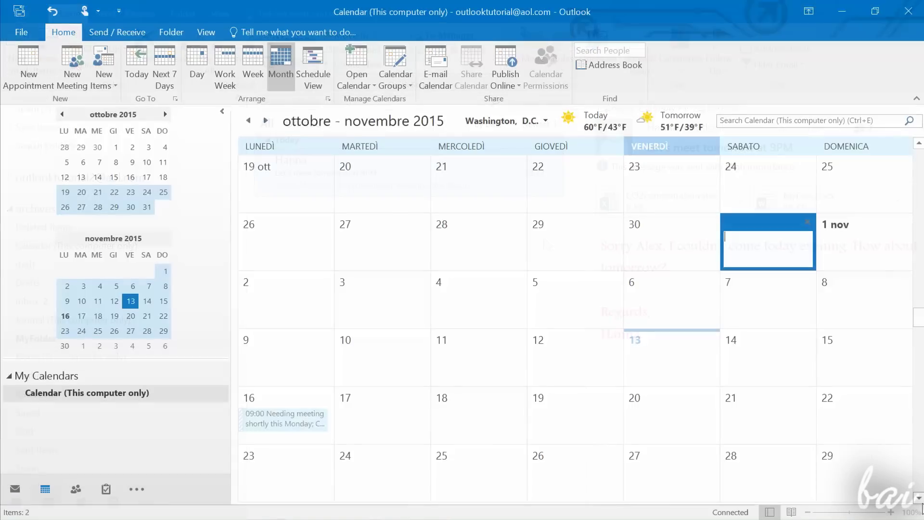
scroll(575, 318, down, 4)
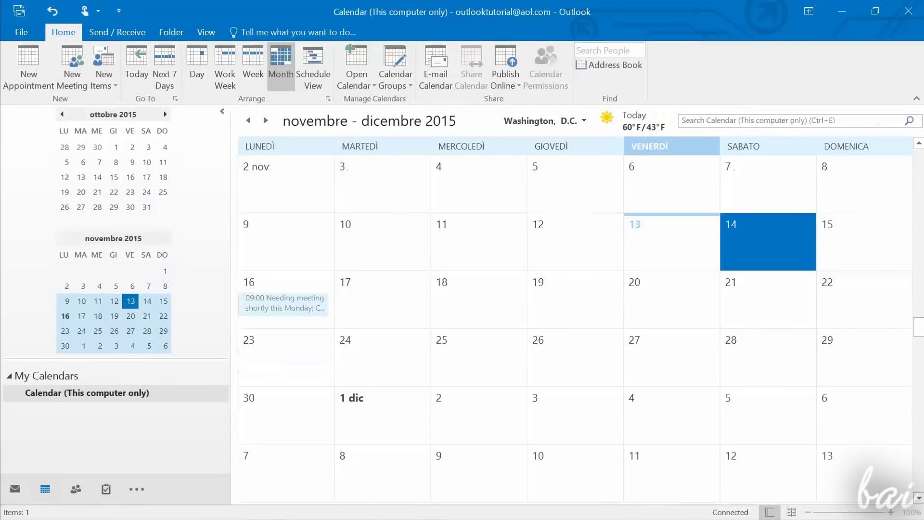
Step: Switch from the mail folders to the Calendar
scroll(575, 318, down, 2)
scroll(575, 318, down, 2)
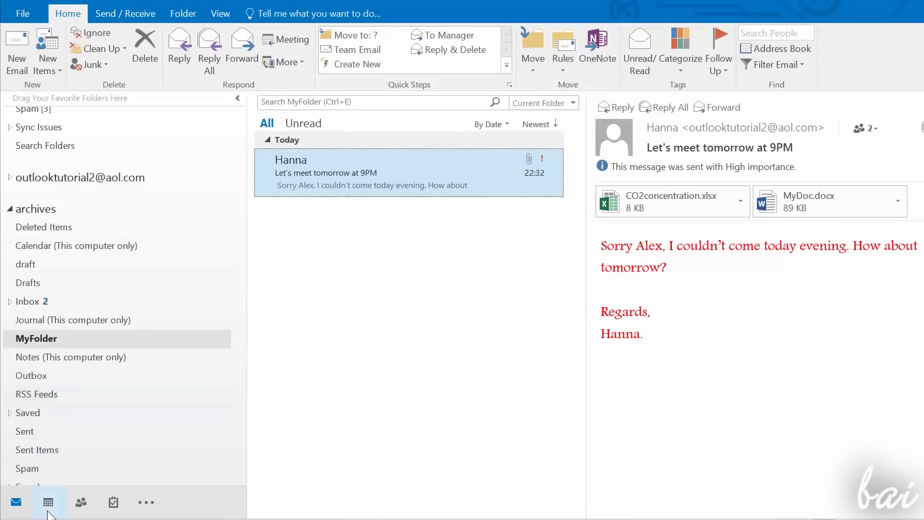
mouse_move(48, 503)
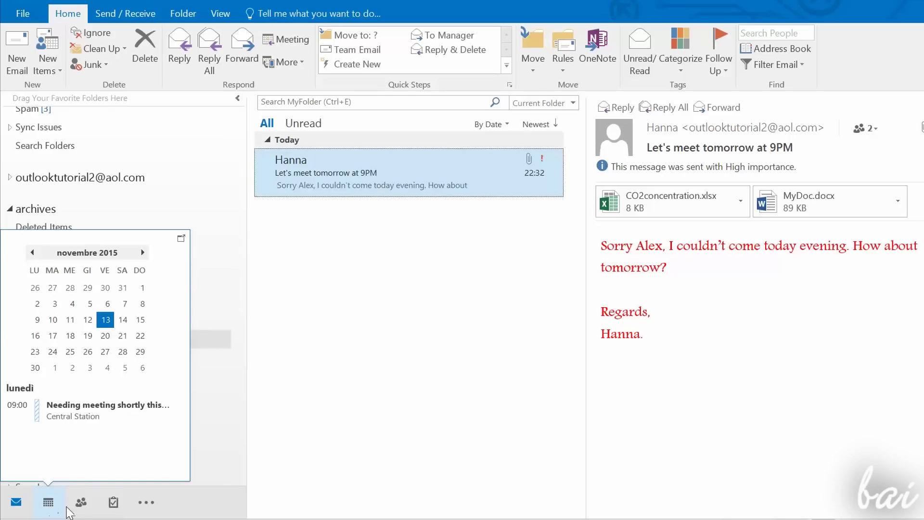
mouse_move(80, 513)
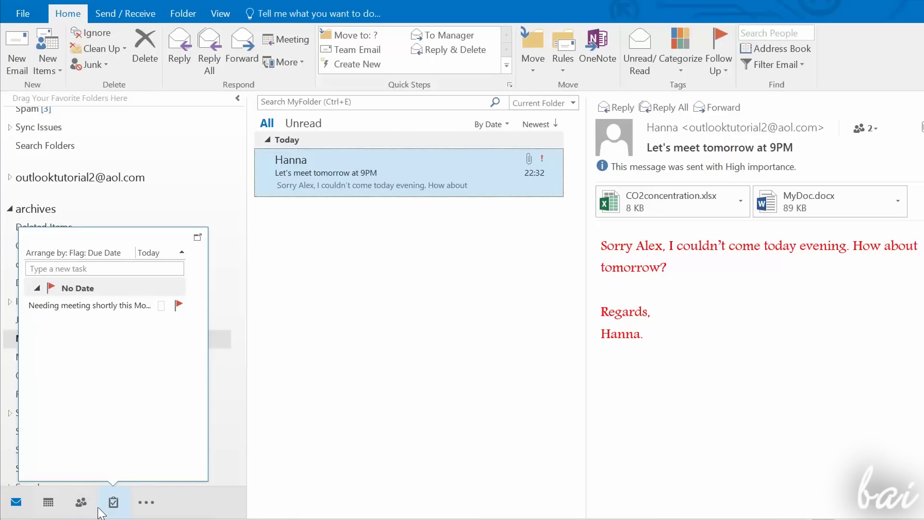
click(48, 502)
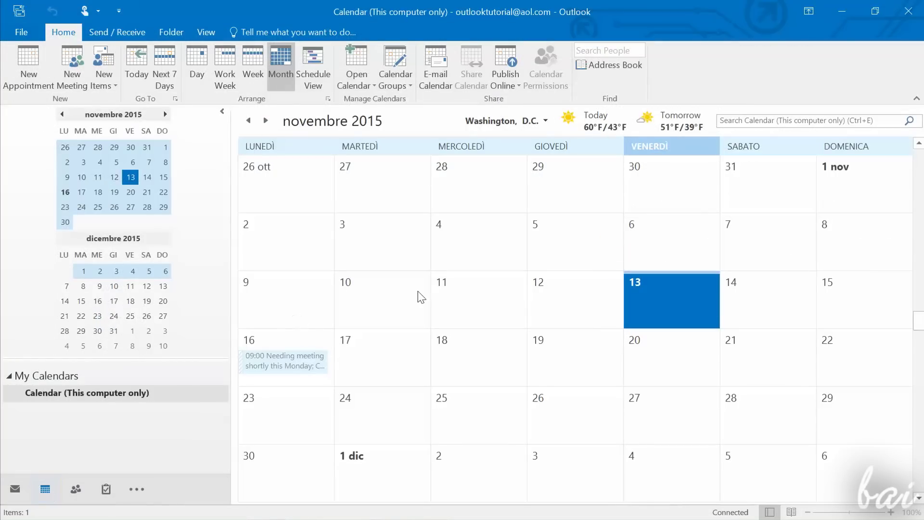
Step: Click through November days, ending with a blank new entry on Tuesday 17 November
click(735, 308)
click(829, 313)
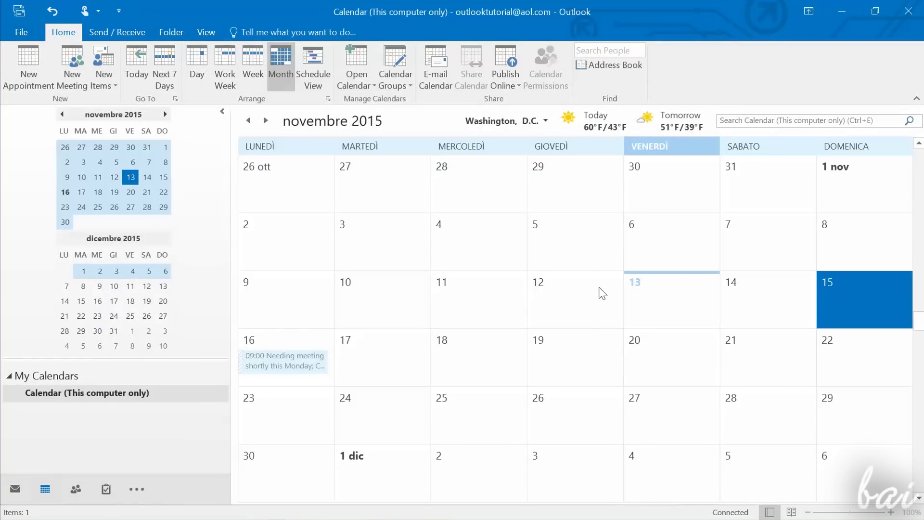
click(573, 306)
key(Escape)
click(330, 304)
click(310, 366)
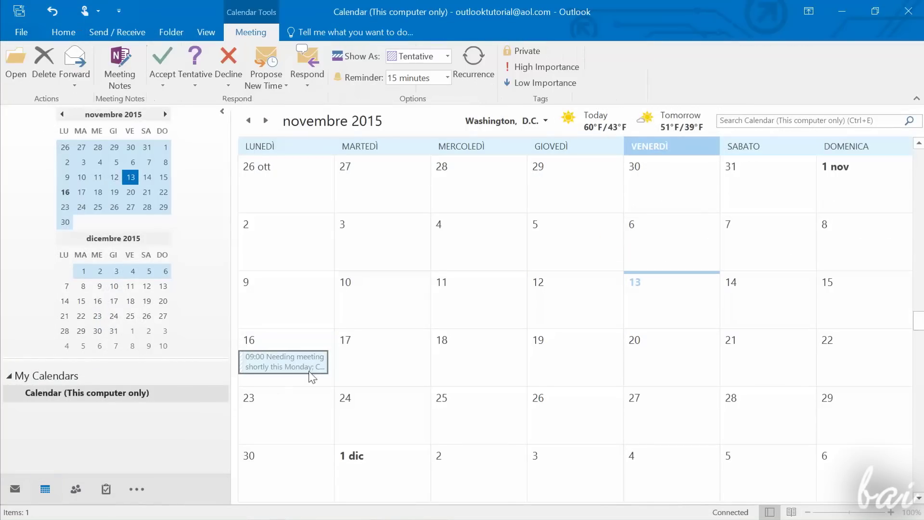
click(356, 369)
click(563, 391)
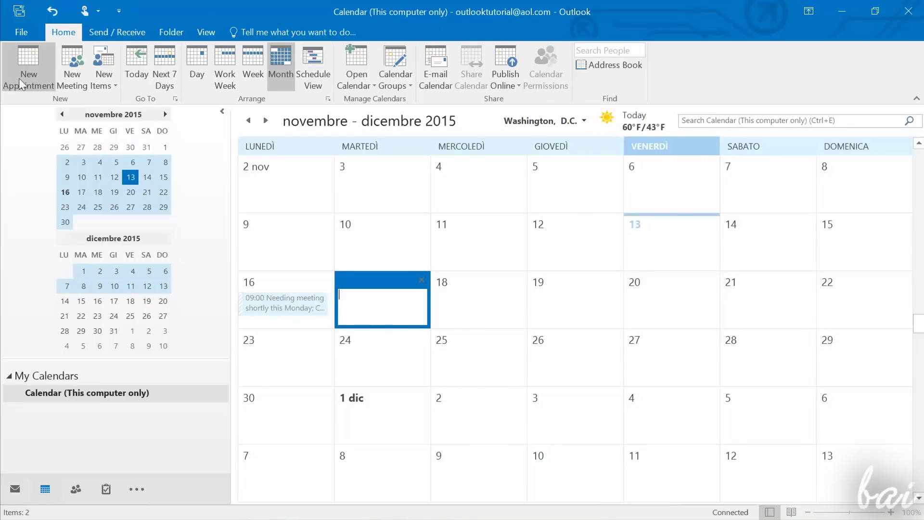
Step: Create a 17 November all-day appointment 'Duties for Monday' at Central Station
click(197, 67)
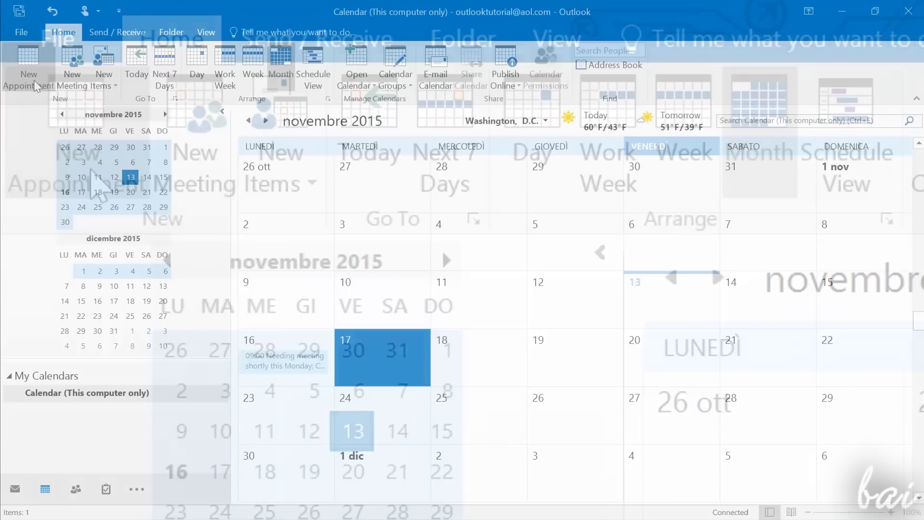
click(29, 72)
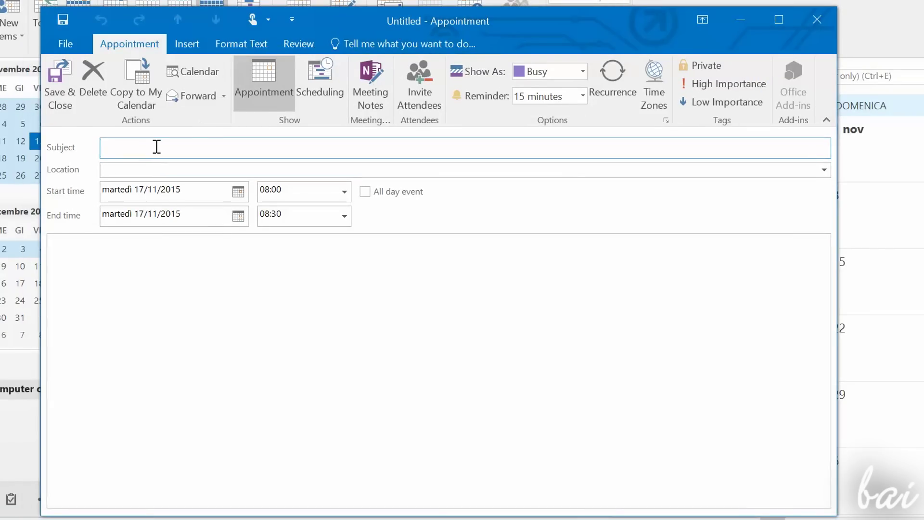
text(Duties for Monday)
click(146, 169)
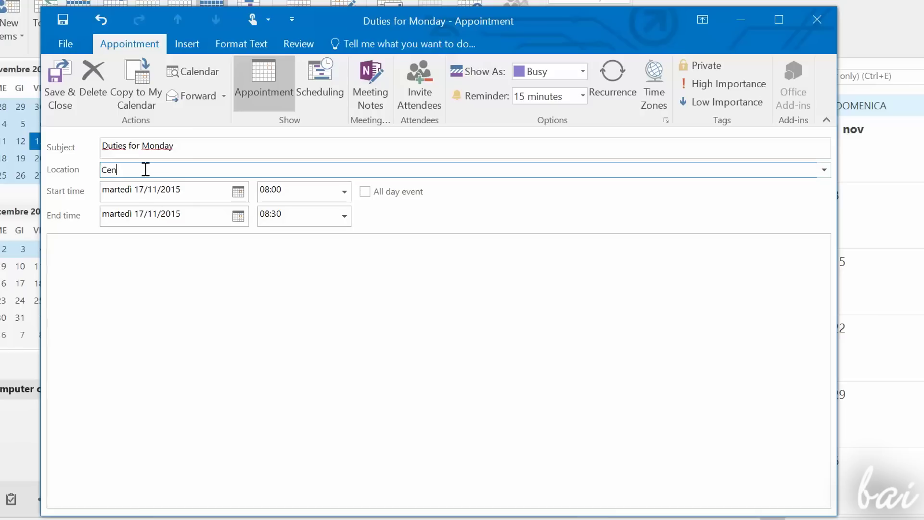
click(238, 192)
click(343, 192)
click(365, 191)
Step: Add the bullet notes 'Go to the Market' and 'Go to the Hairdresser', then save the event
text(Go to the Market)
key(Return)
text(Go to the Hairdresser)
key(Return)
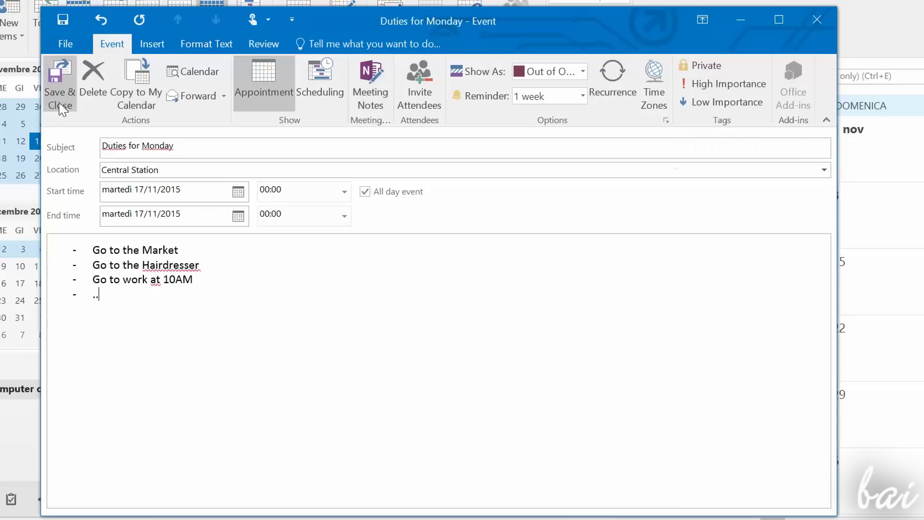
click(59, 99)
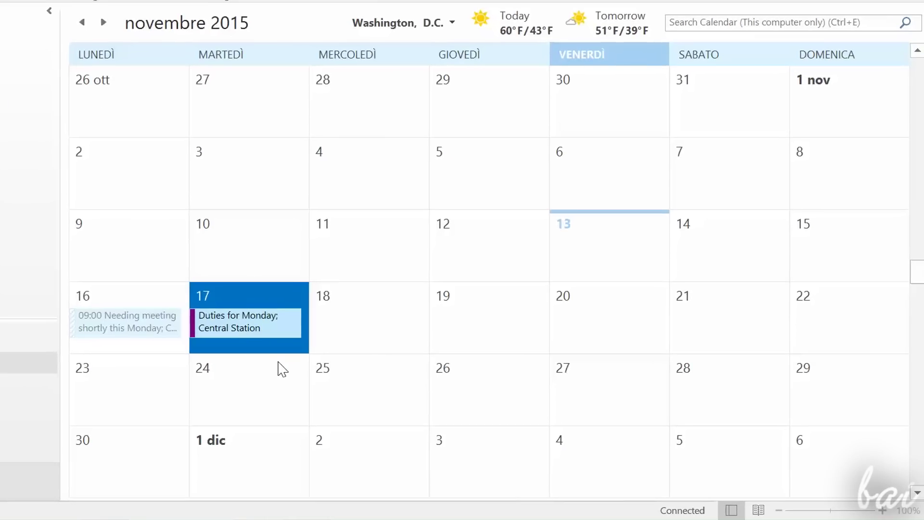
Step: Check the saved event, then open a new meeting form for 18 November
click(279, 369)
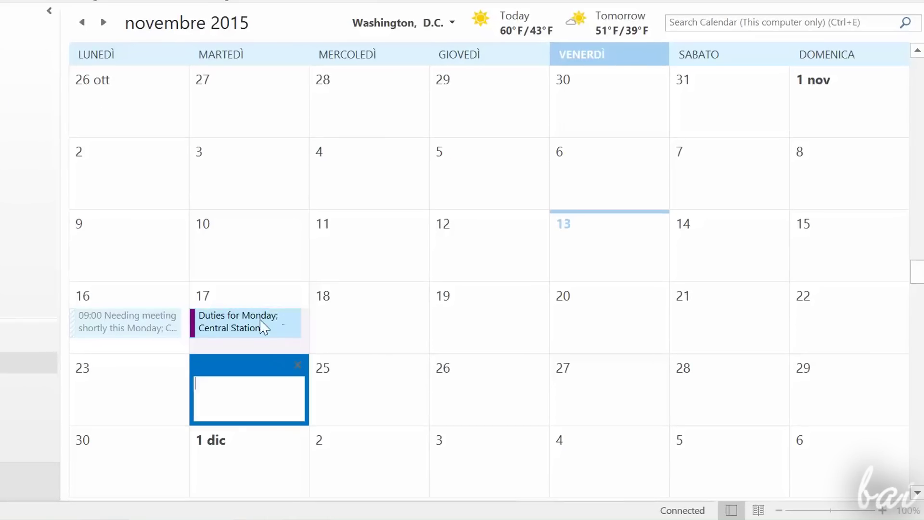
click(264, 326)
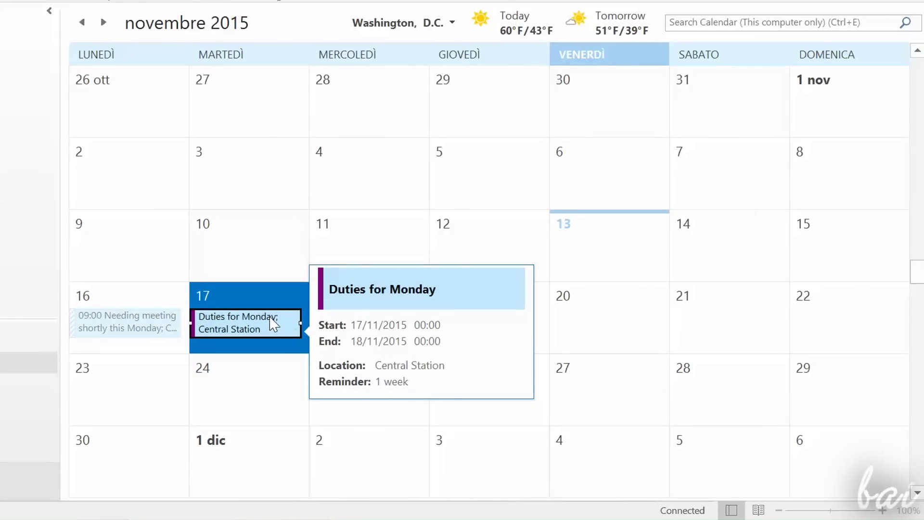
click(356, 313)
click(73, 48)
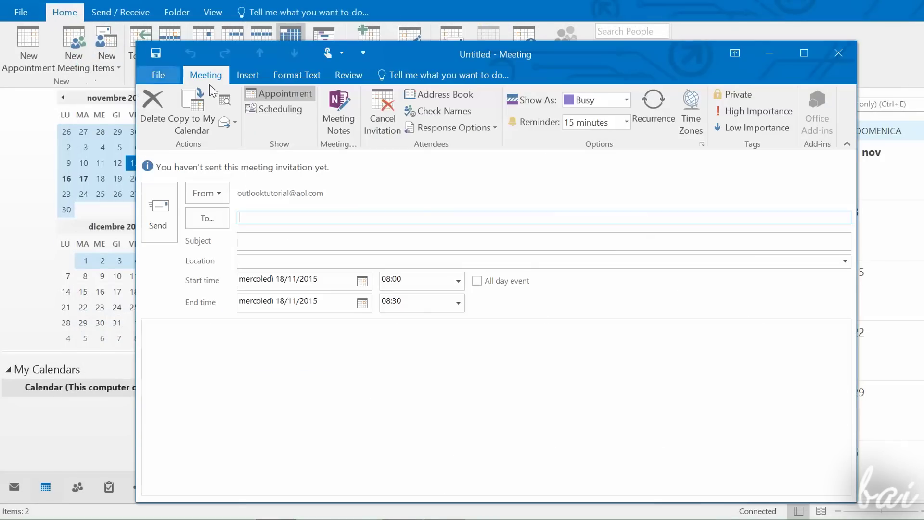
Step: Add two attendees to the meeting from the suggested addresses
drag(415, 56, 417, 41)
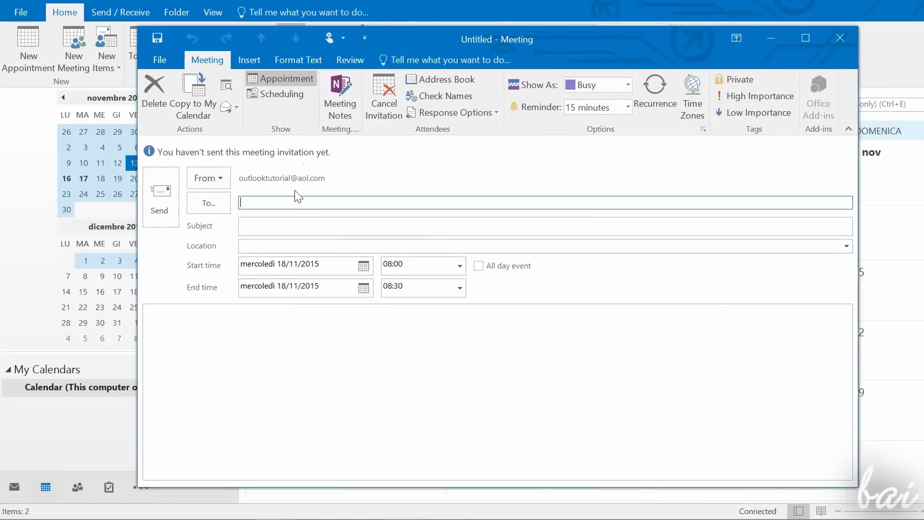
text(outl)
click(270, 236)
text(j)
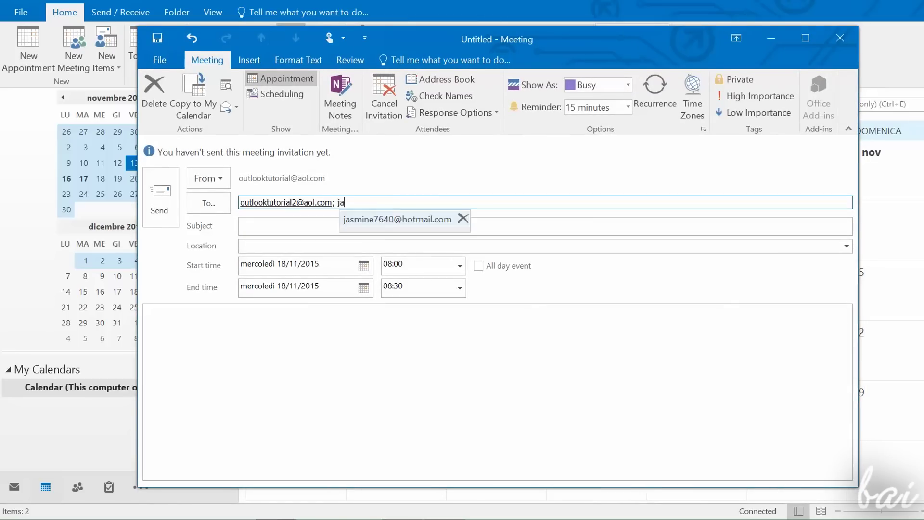
text(a)
click(389, 219)
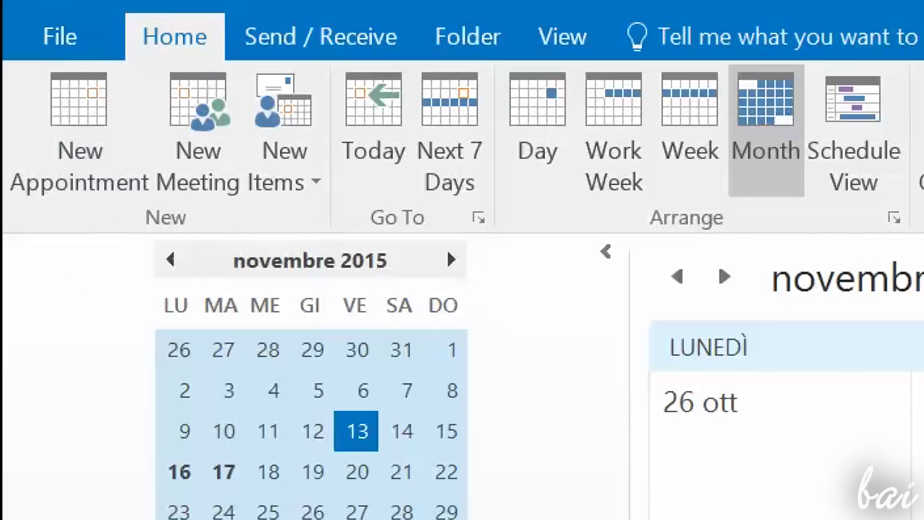
Step: Title the meeting 'Team Meeting', from 11:00 to 12:30, and begin the message 'Here we'
click(208, 161)
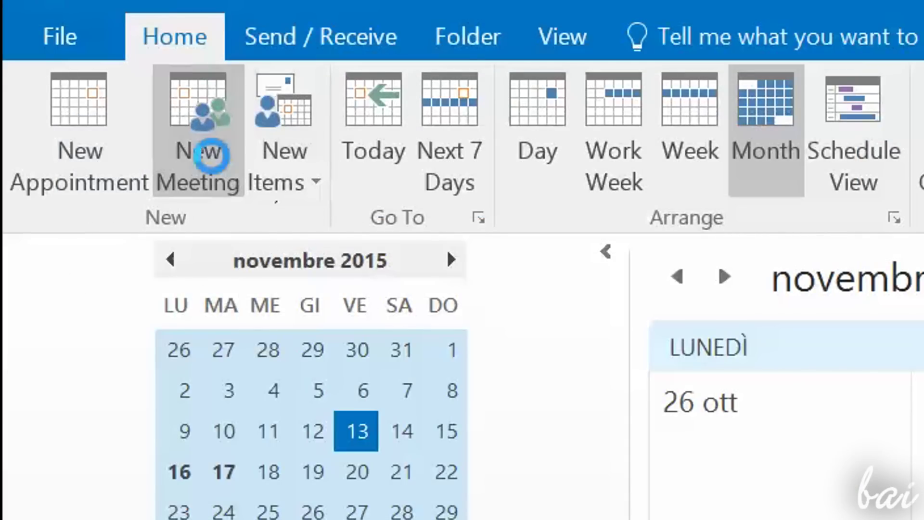
click(322, 223)
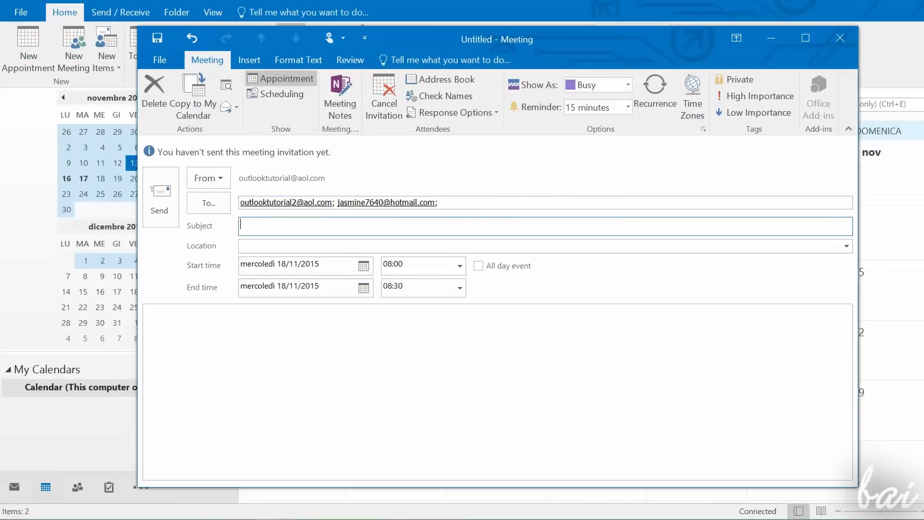
text(Team Meeting)
click(330, 247)
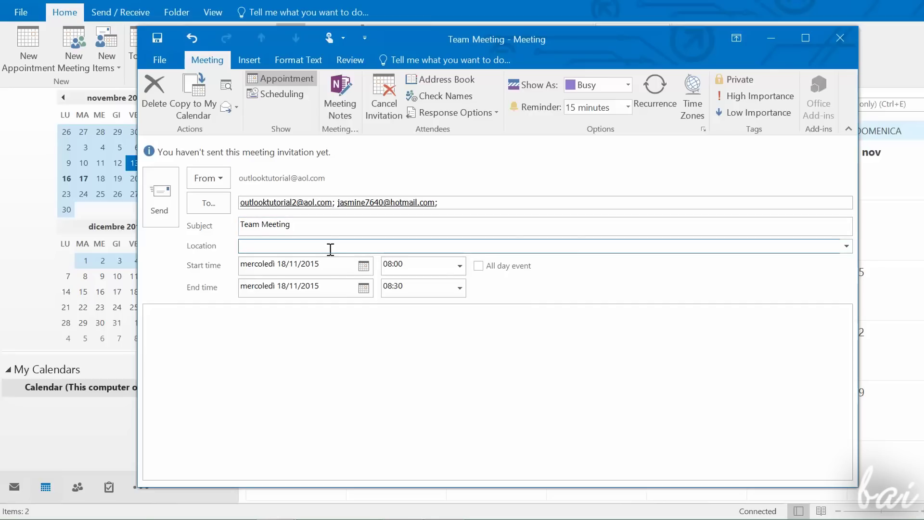
click(459, 266)
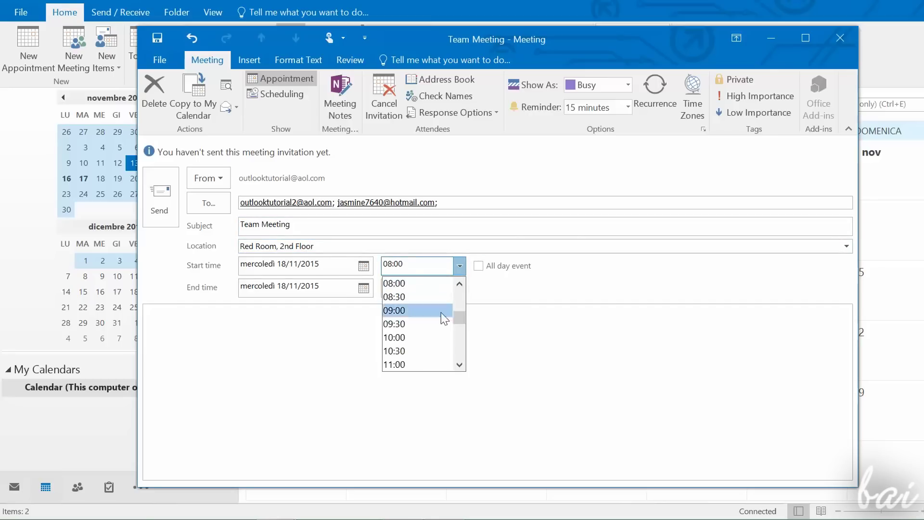
click(425, 354)
click(459, 288)
click(392, 348)
click(324, 344)
text(Here we)
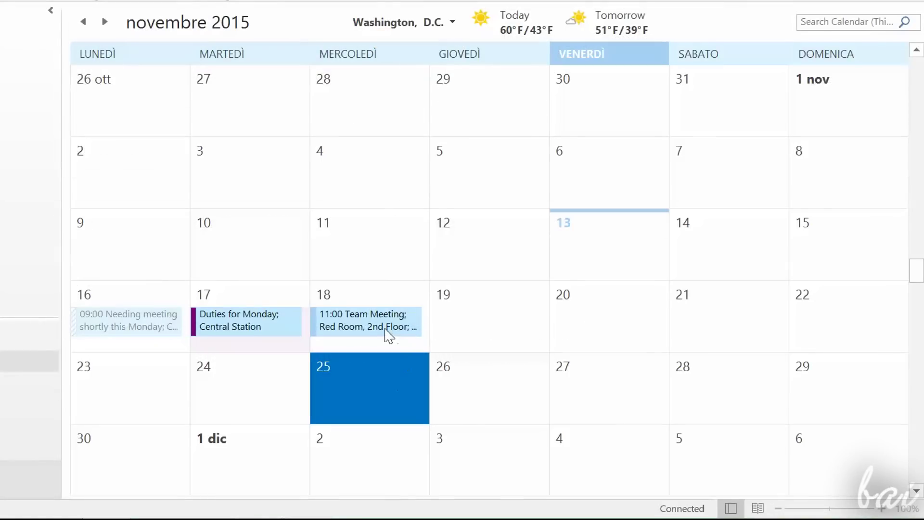
Step: Open the Team Meeting appointment and keep its Show As status at Busy
mouse_move(389, 335)
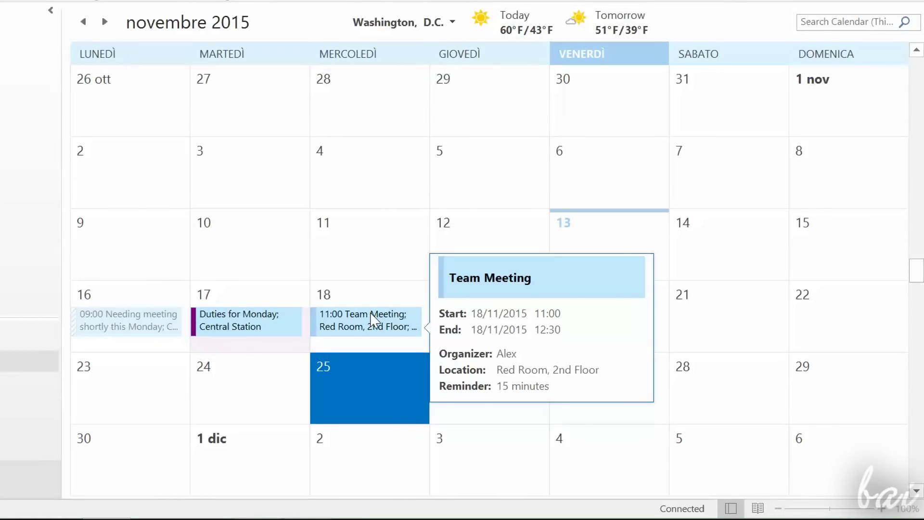
double_click(374, 319)
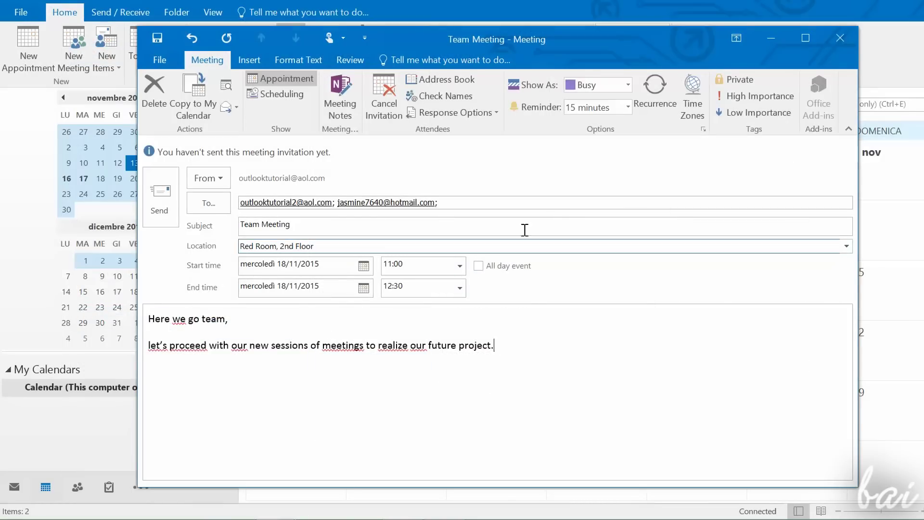
click(627, 84)
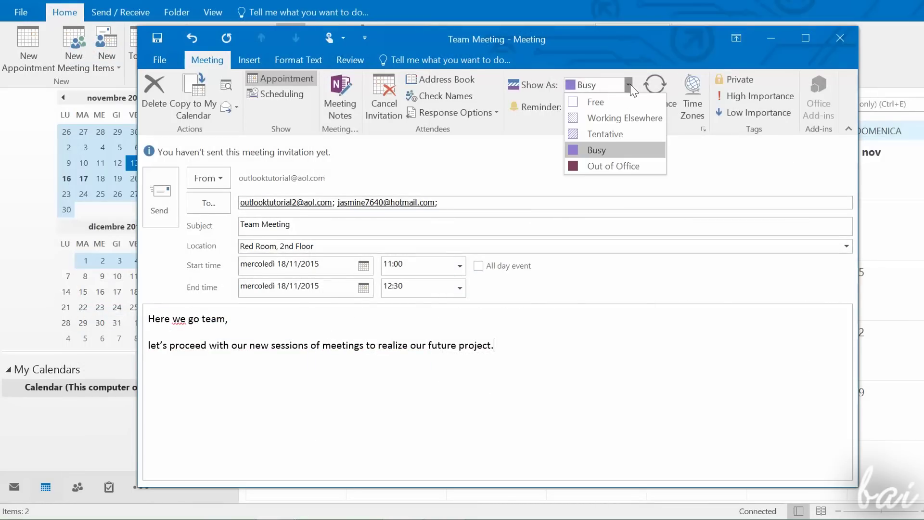
click(623, 153)
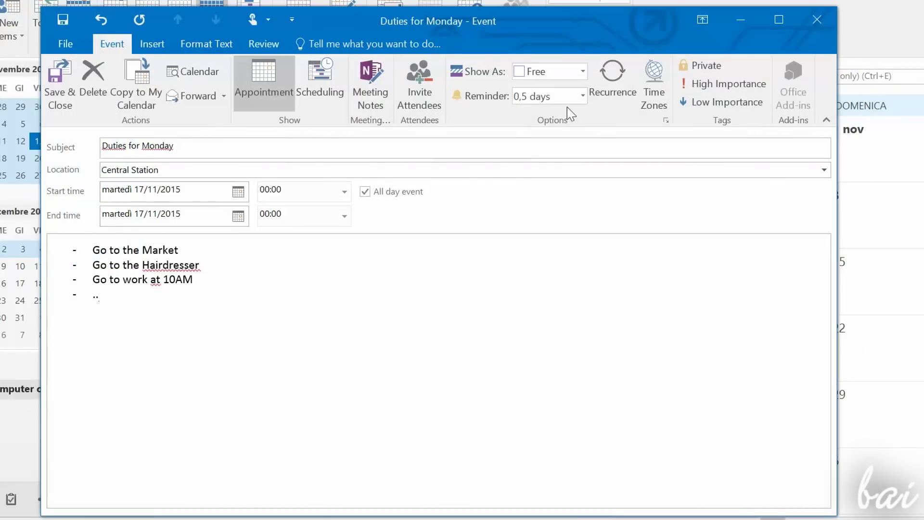
Step: Mark Duties for Monday as Out of Office and review its reminder timing options
click(580, 72)
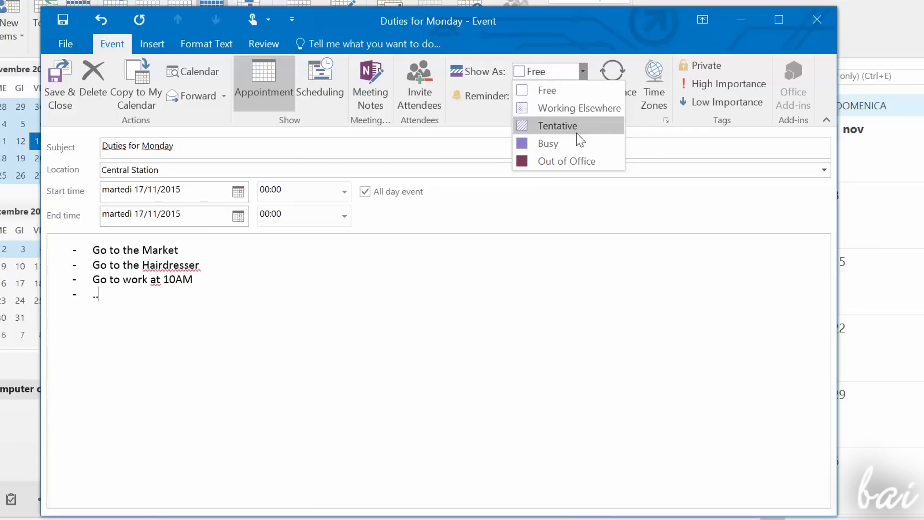
click(556, 161)
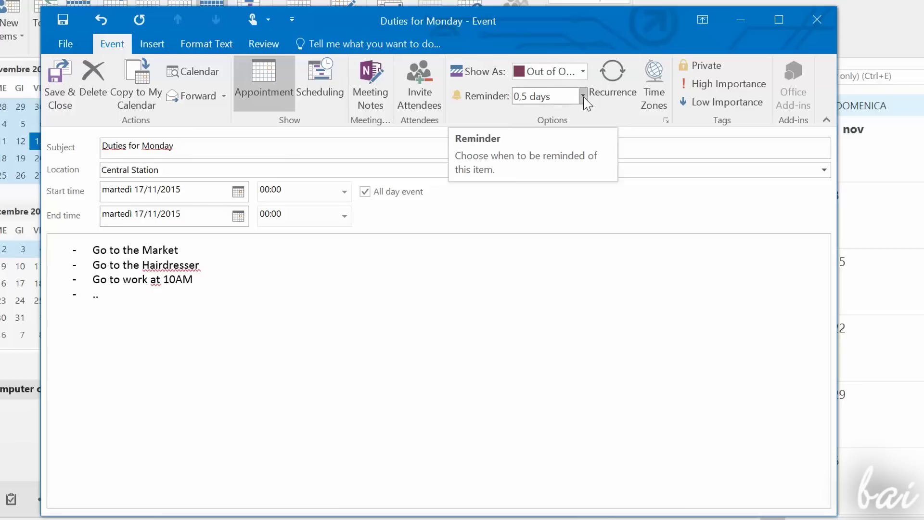
click(583, 96)
drag(592, 336, 598, 250)
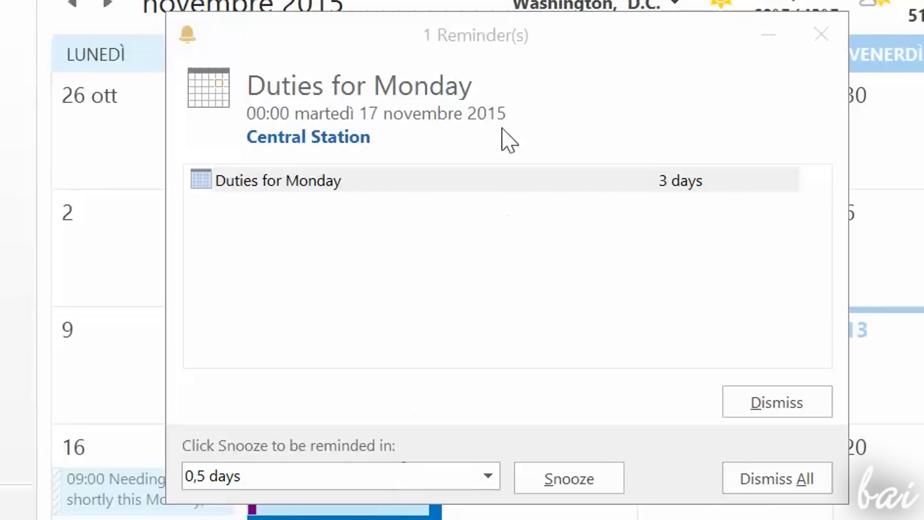
Step: Open the event from its reminder, send the Team Meeting invitation, and switch to Mail
click(513, 39)
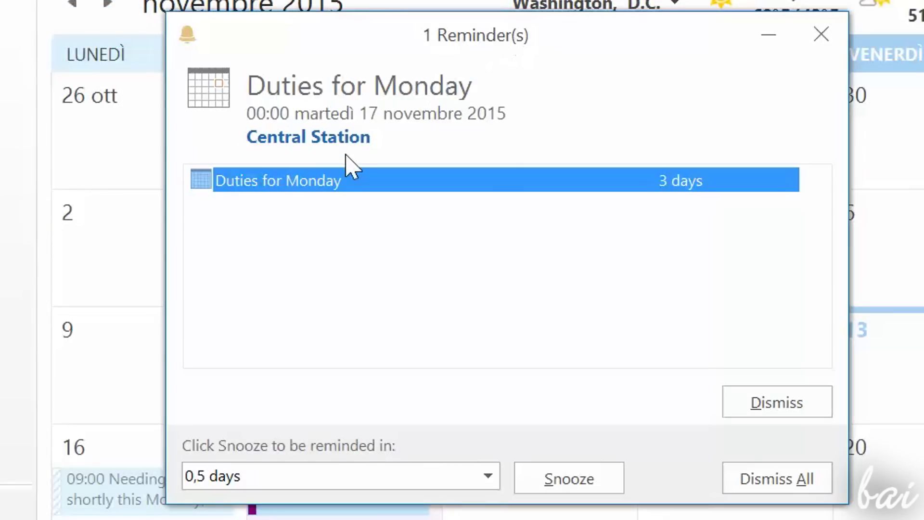
double_click(351, 181)
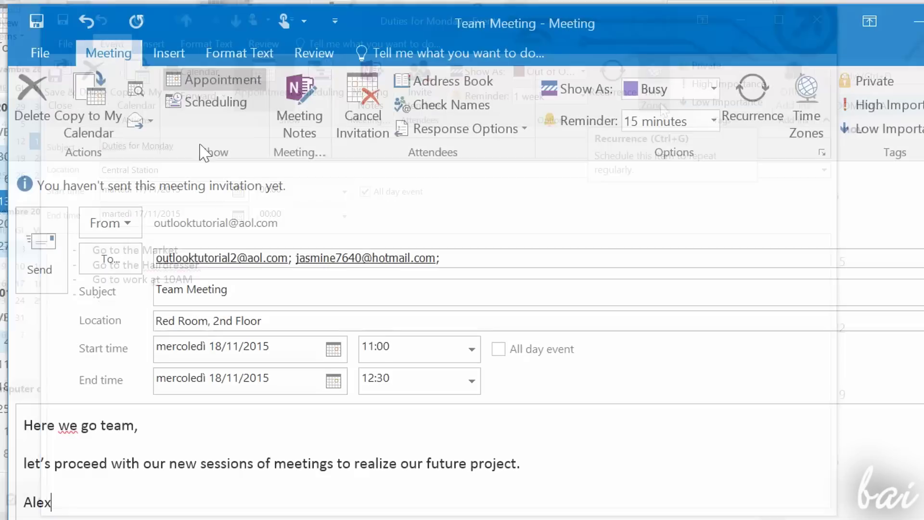
click(41, 250)
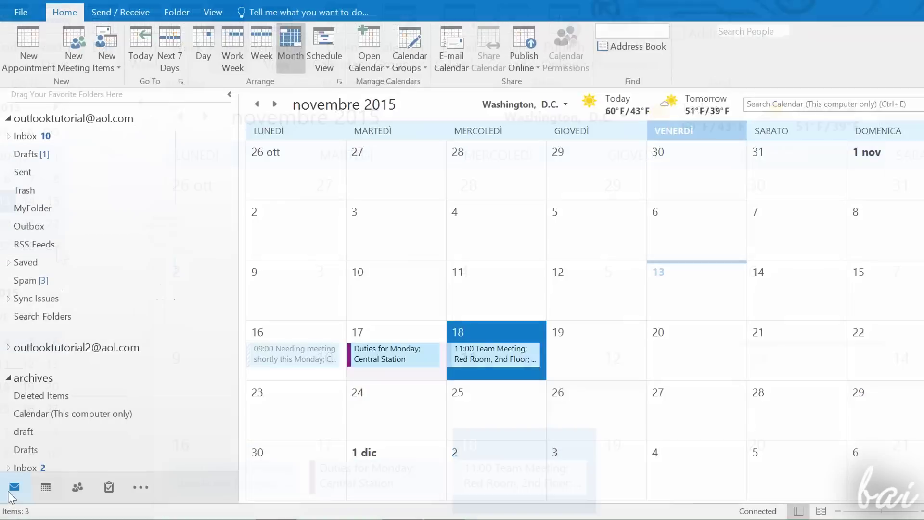
click(13, 491)
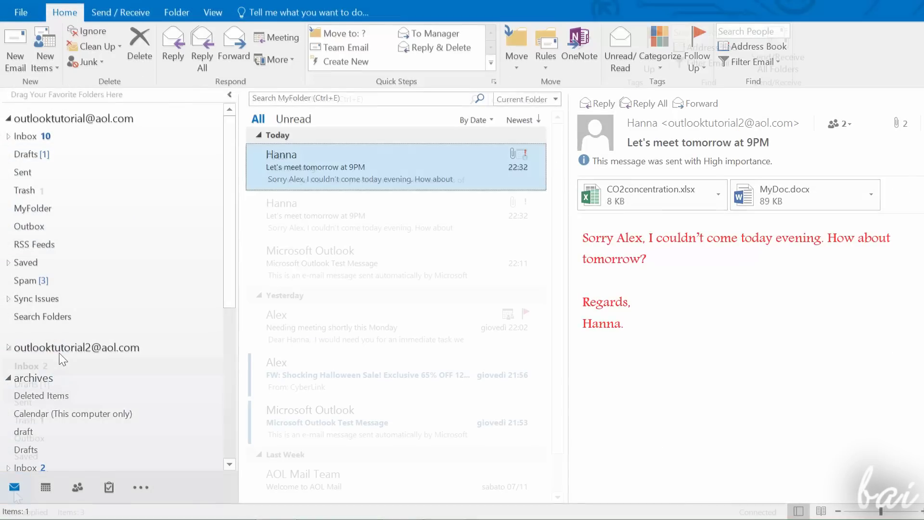
Step: Save the Team Meeting sender from the second account's inbox as an Outlook contact
click(63, 365)
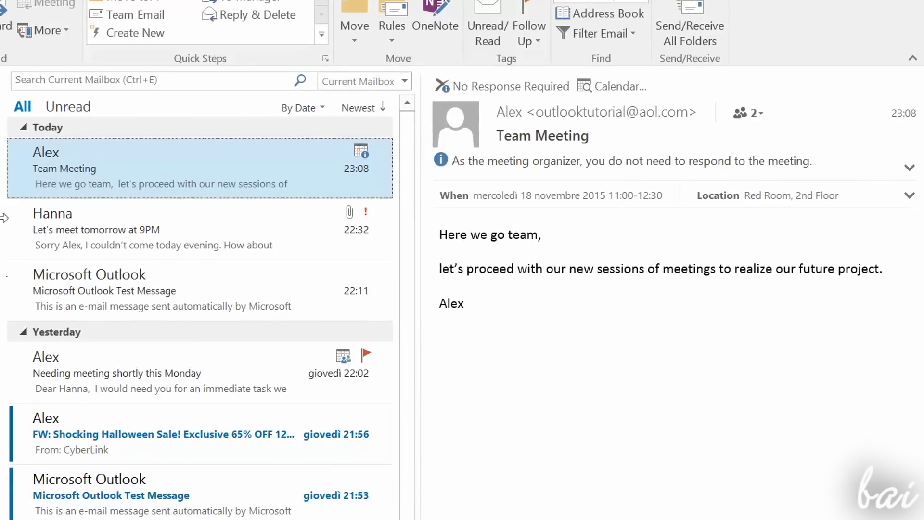
right_click(627, 112)
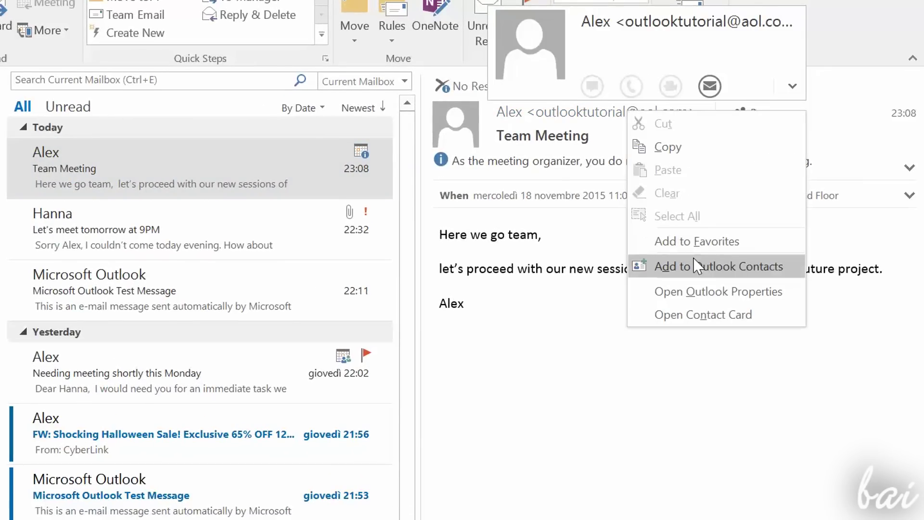
click(721, 270)
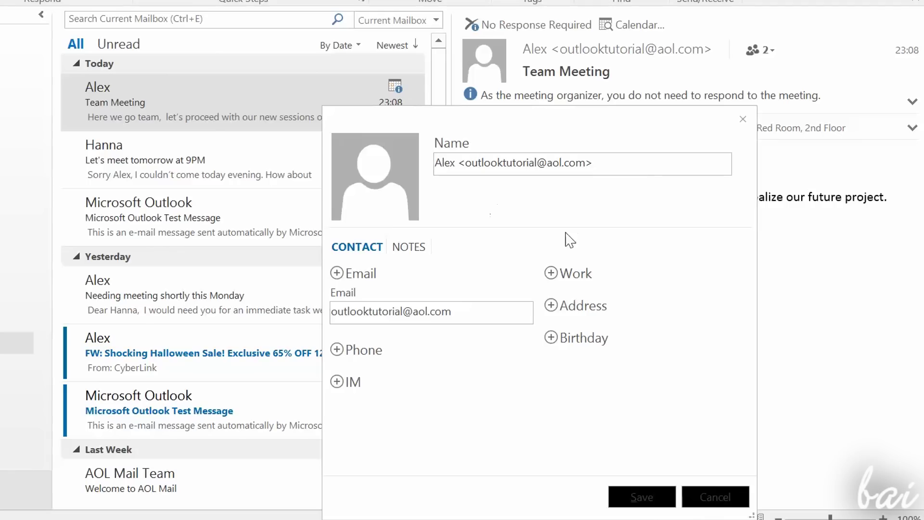
click(643, 497)
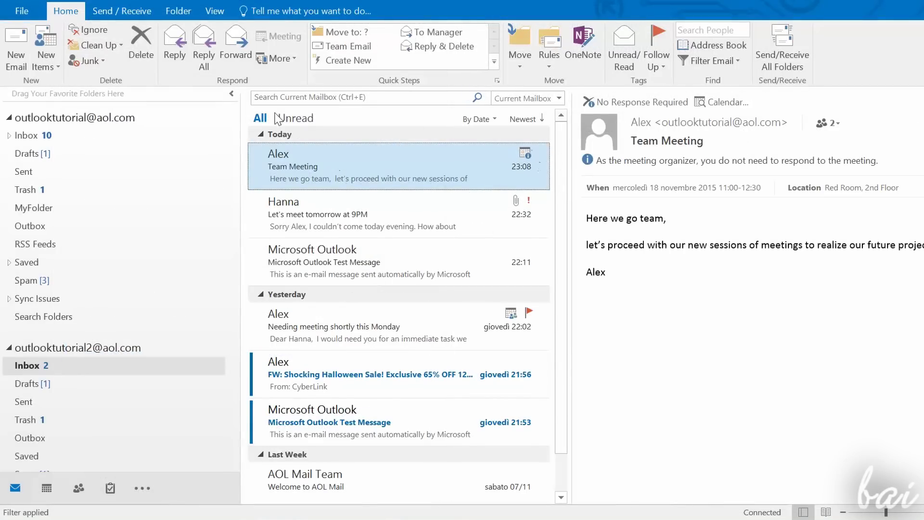
Step: View the contacts as Business Card, Card, Phone and List, then return to People
click(76, 494)
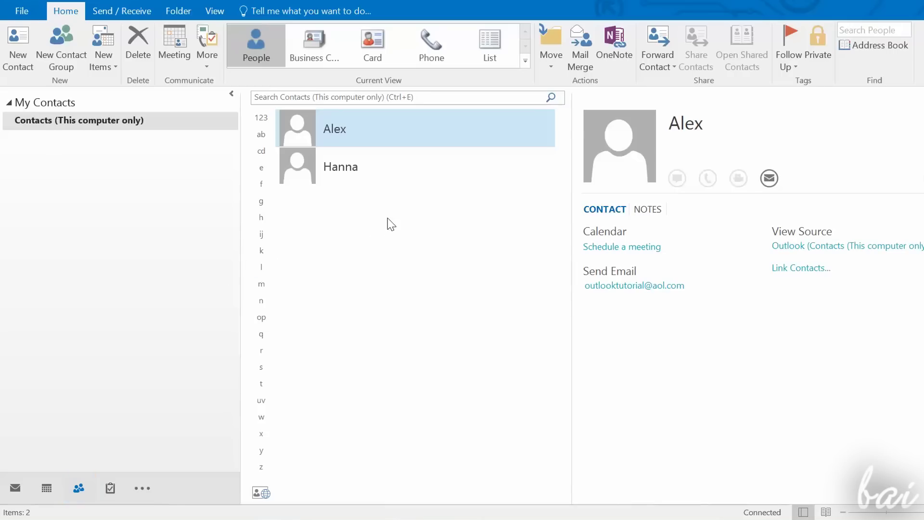
click(408, 173)
click(313, 48)
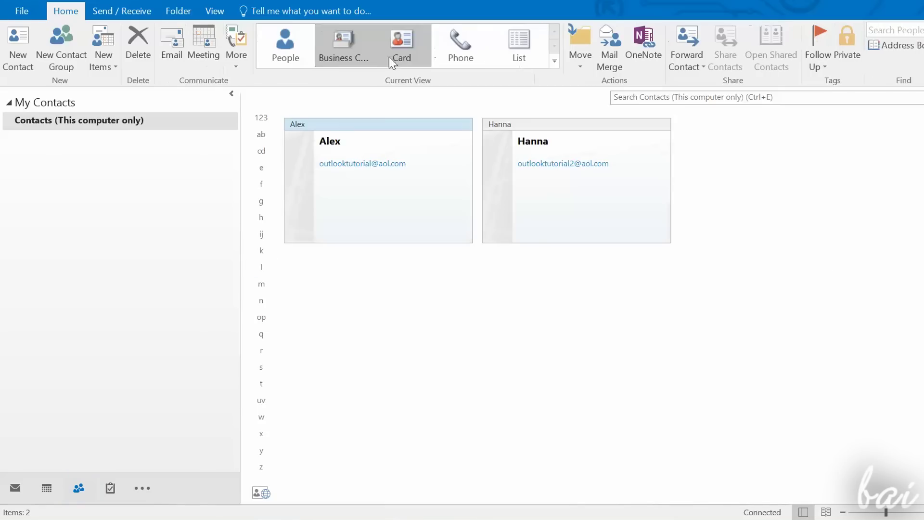
click(394, 58)
click(461, 53)
click(518, 53)
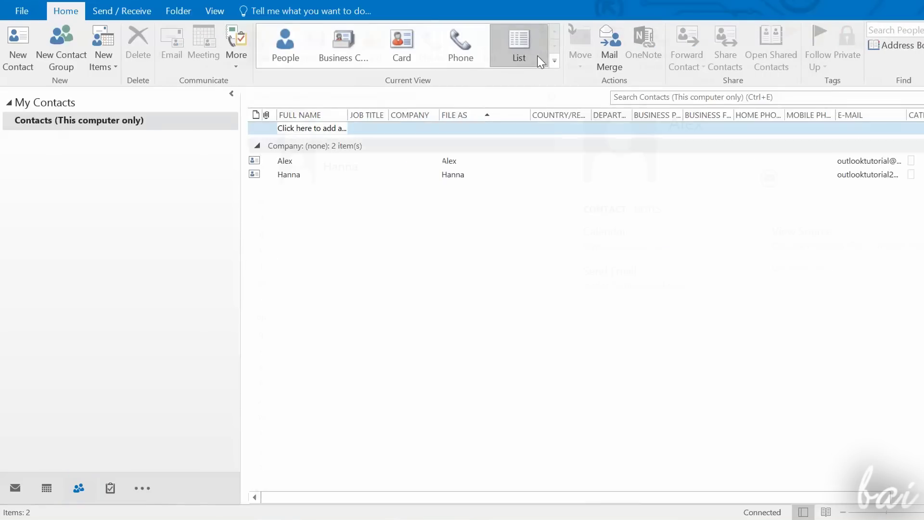
click(285, 48)
Step: Create a new contacts folder named 'My Colleagues' and open it
click(187, 16)
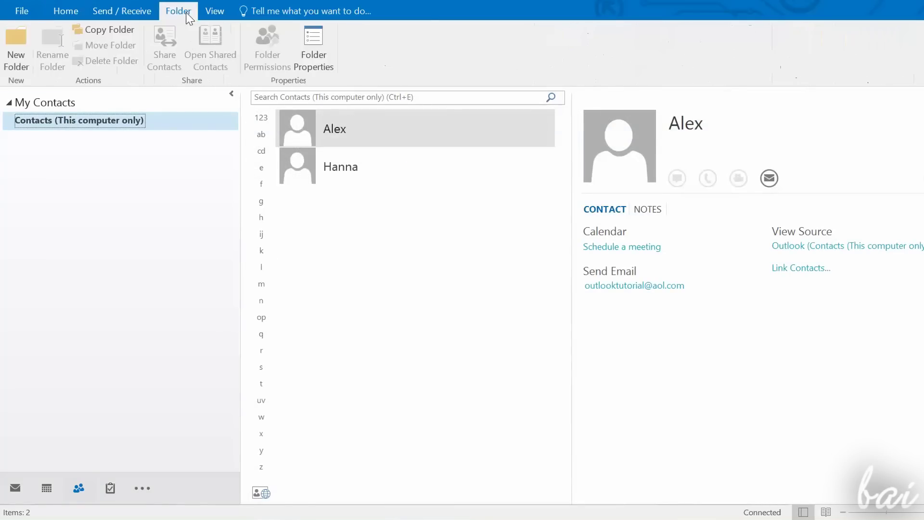
click(16, 48)
text(My Colleagues)
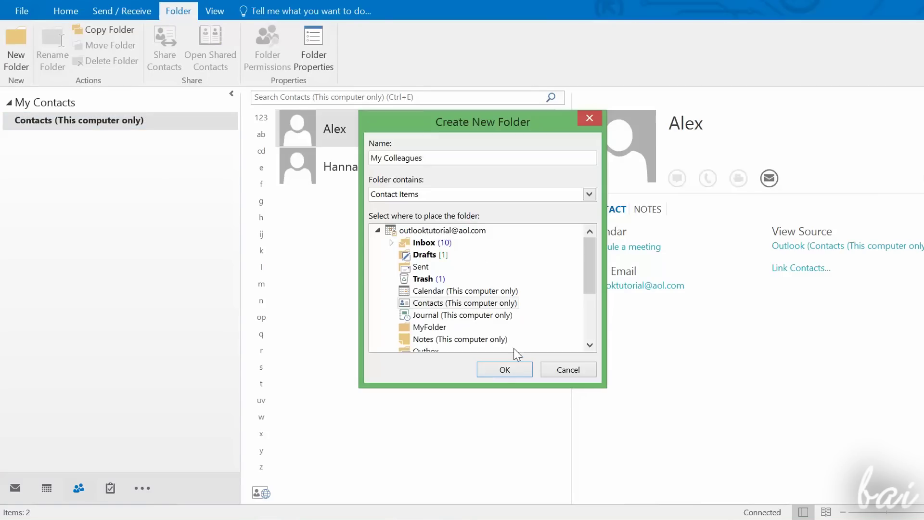
click(503, 369)
click(84, 140)
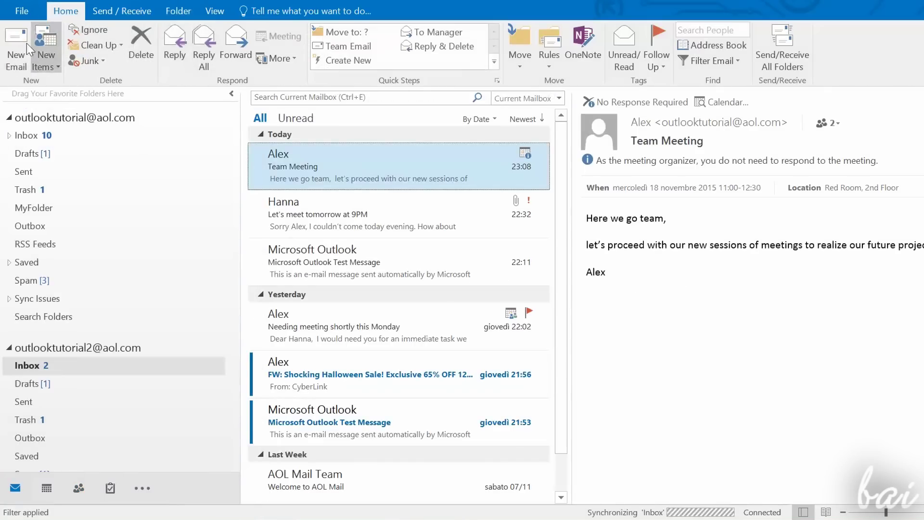
Step: Address a new email from the My Colleagues address book: one contact in To, the other in Cc
click(9, 56)
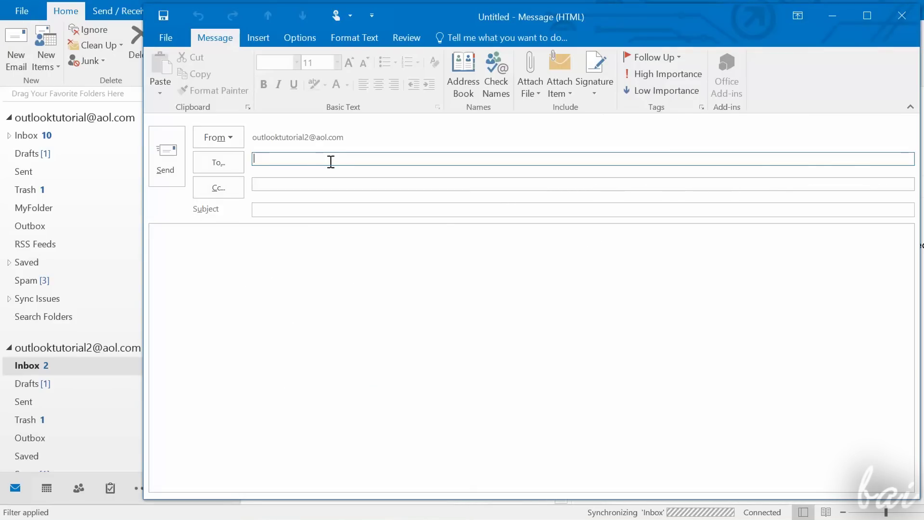
click(467, 91)
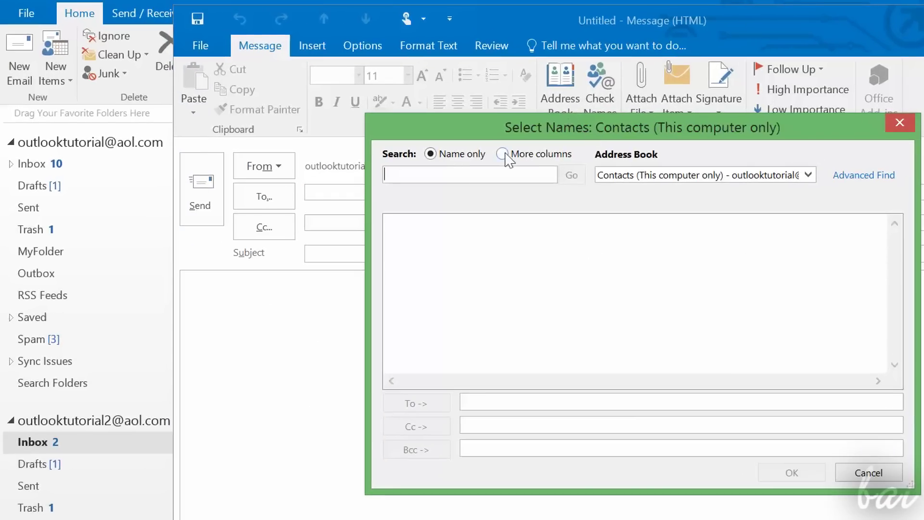
text(out)
click(809, 175)
click(778, 215)
click(436, 408)
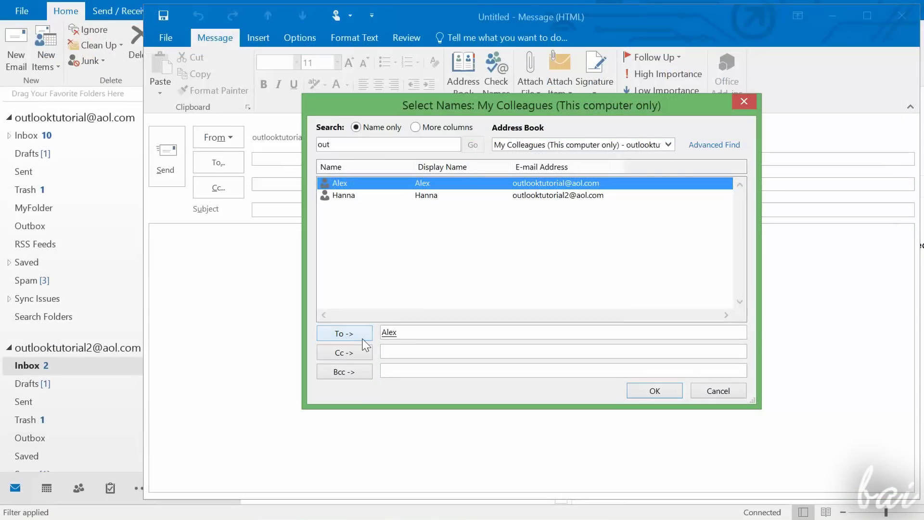
click(426, 196)
click(351, 353)
click(647, 390)
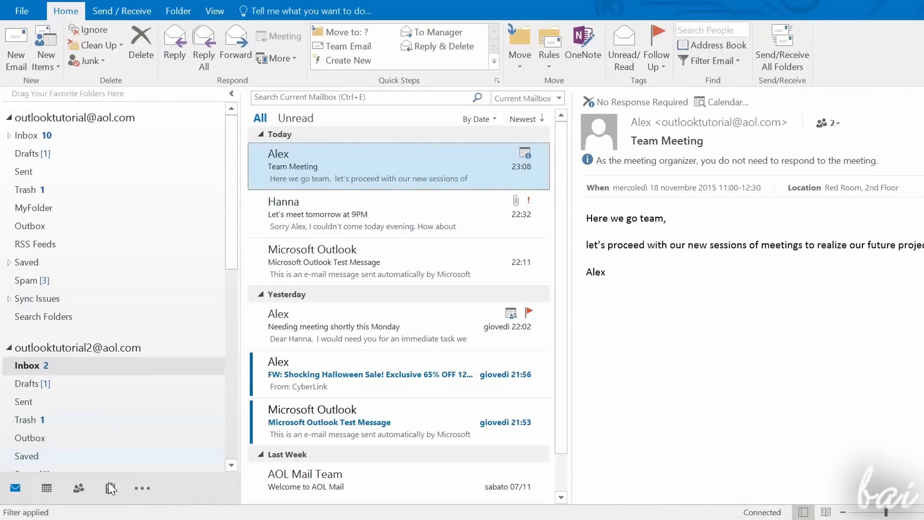
Step: Create a Monday Meeting task starting 16/11/2015 with High priority and 25% complete
mouse_move(110, 487)
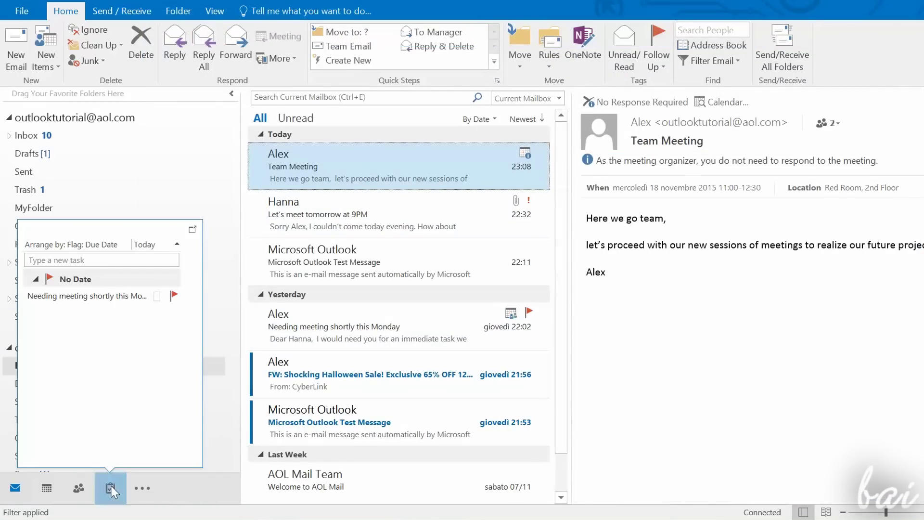
click(111, 485)
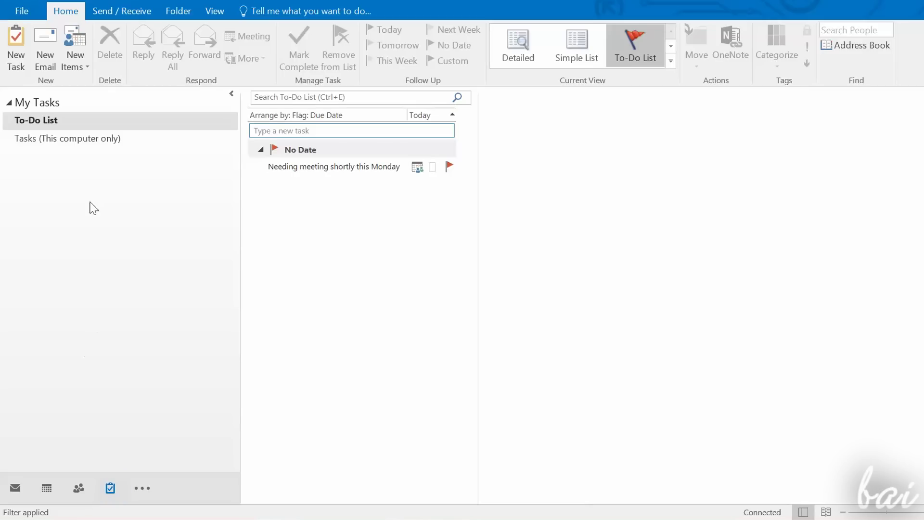
click(16, 57)
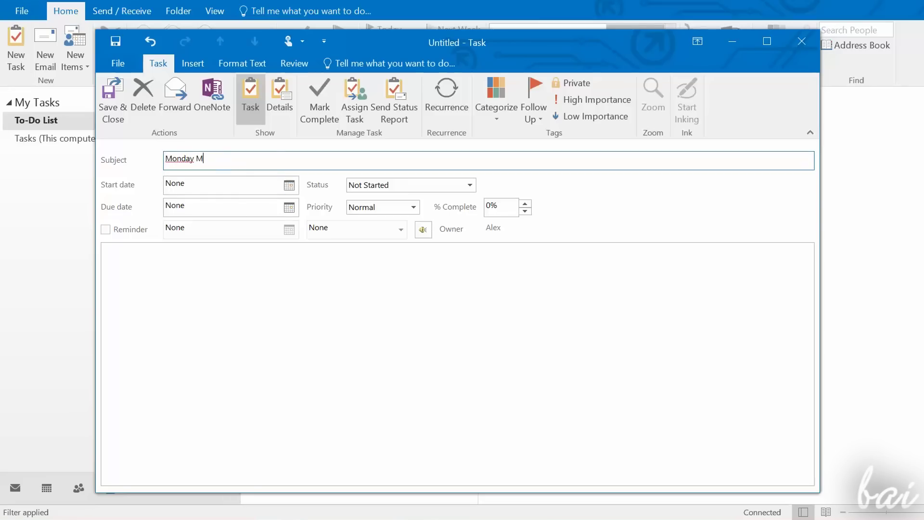
click(289, 185)
click(179, 285)
click(470, 201)
click(445, 219)
key(Tab)
click(526, 223)
Step: Write numbered to-dos (give a pen drive to a colleague, 'Organize main project for next week') and save
click(299, 299)
text(Thing)
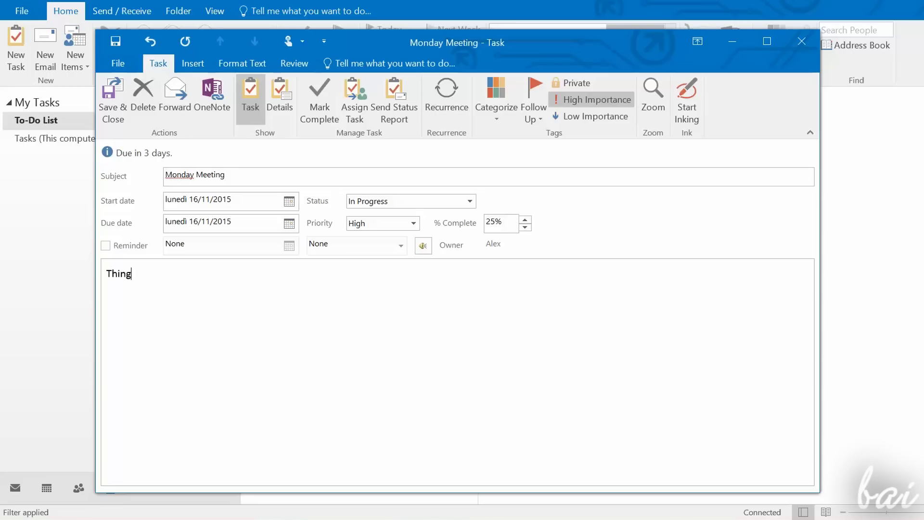
text(1) Give pen drive to)
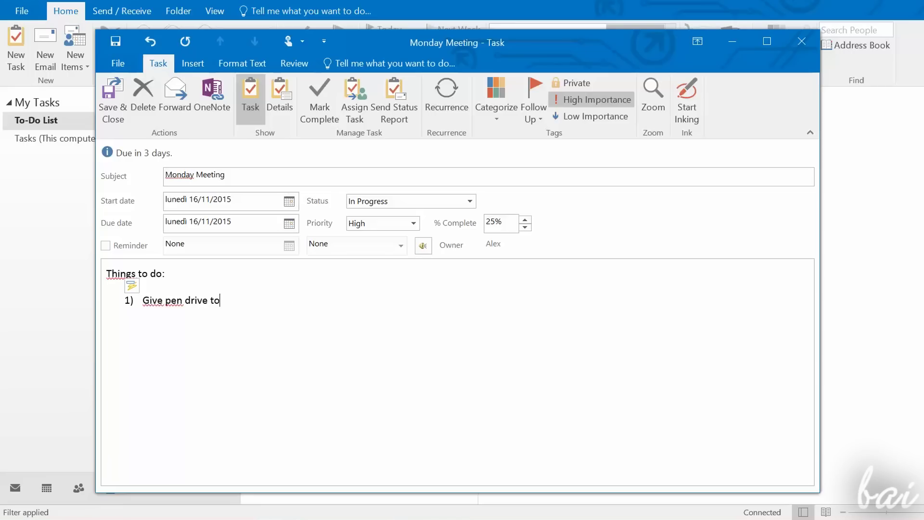
text( Dan)
key(Return)
text(Organize main project for next week)
key(Return)
text(...)
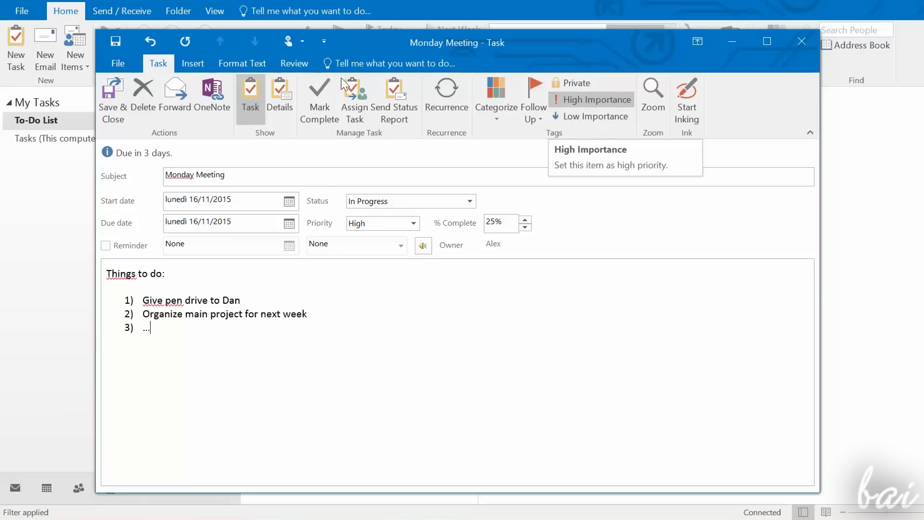
click(120, 116)
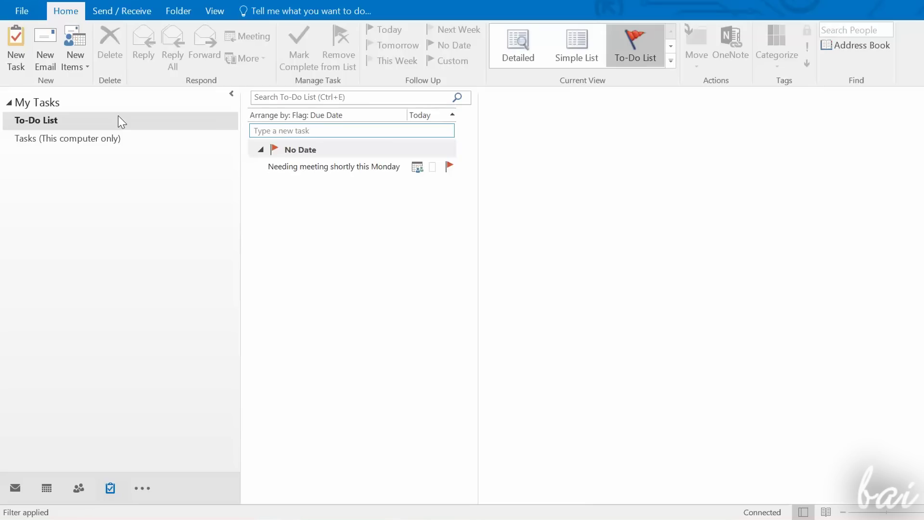